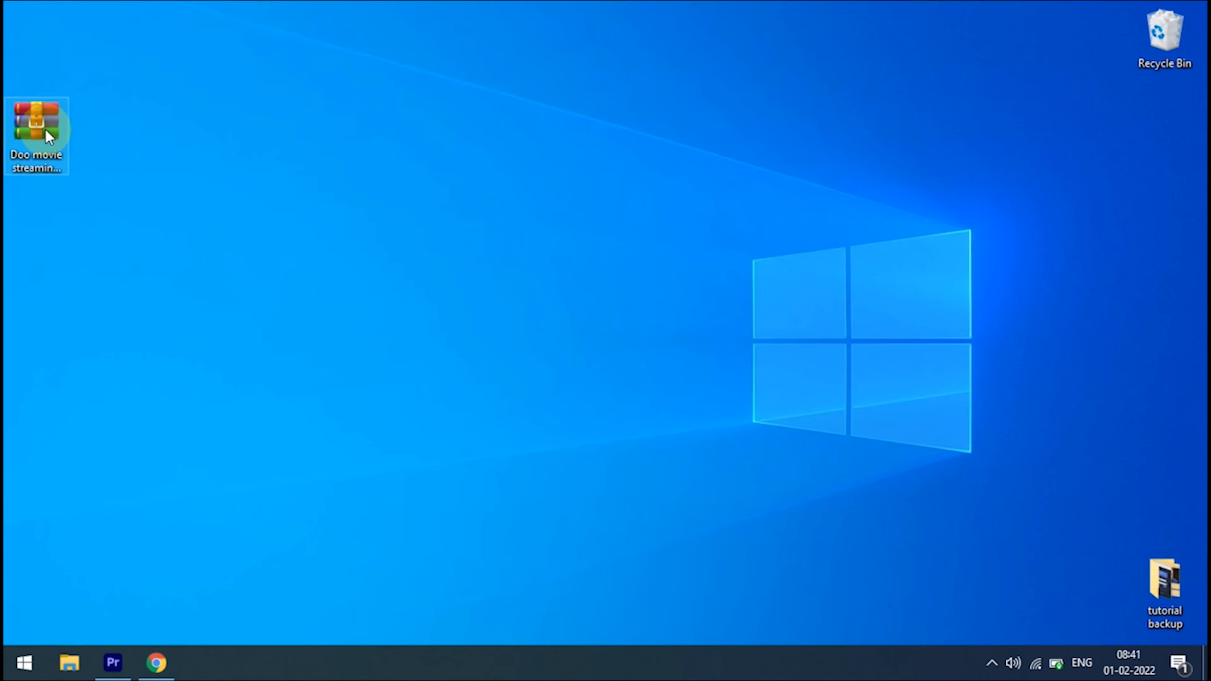
- Duplicate the Doo movie streaming app official zip archive on the desktop and inspect the contents of the original and the copy
{"action": "double_click", "coordinate": [46, 129]}
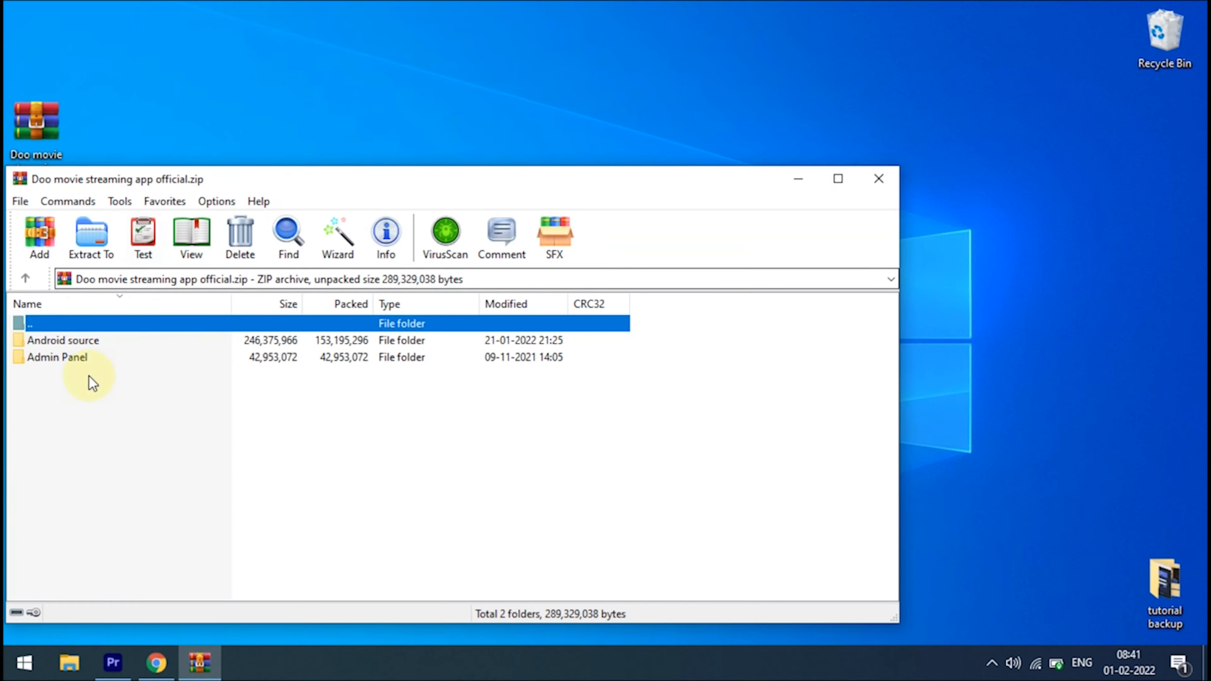
{"action": "left_click", "coordinate": [878, 178]}
{"action": "right_click", "coordinate": [48, 156]}
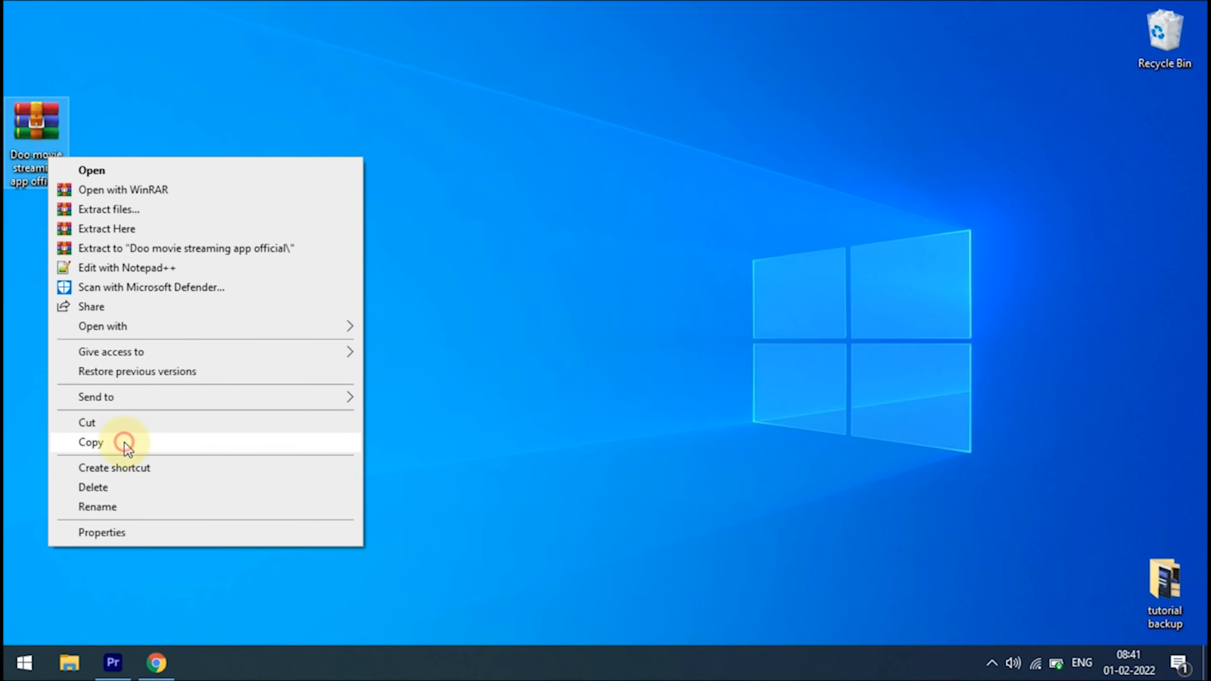
{"action": "left_click", "coordinate": [150, 443]}
{"action": "left_click", "coordinate": [573, 290]}
{"action": "key", "text": "ctrl+v"}
{"action": "left_click_drag", "start_coordinate": [36, 34], "coordinate": [394, 167]}
{"action": "double_click", "coordinate": [394, 167]}
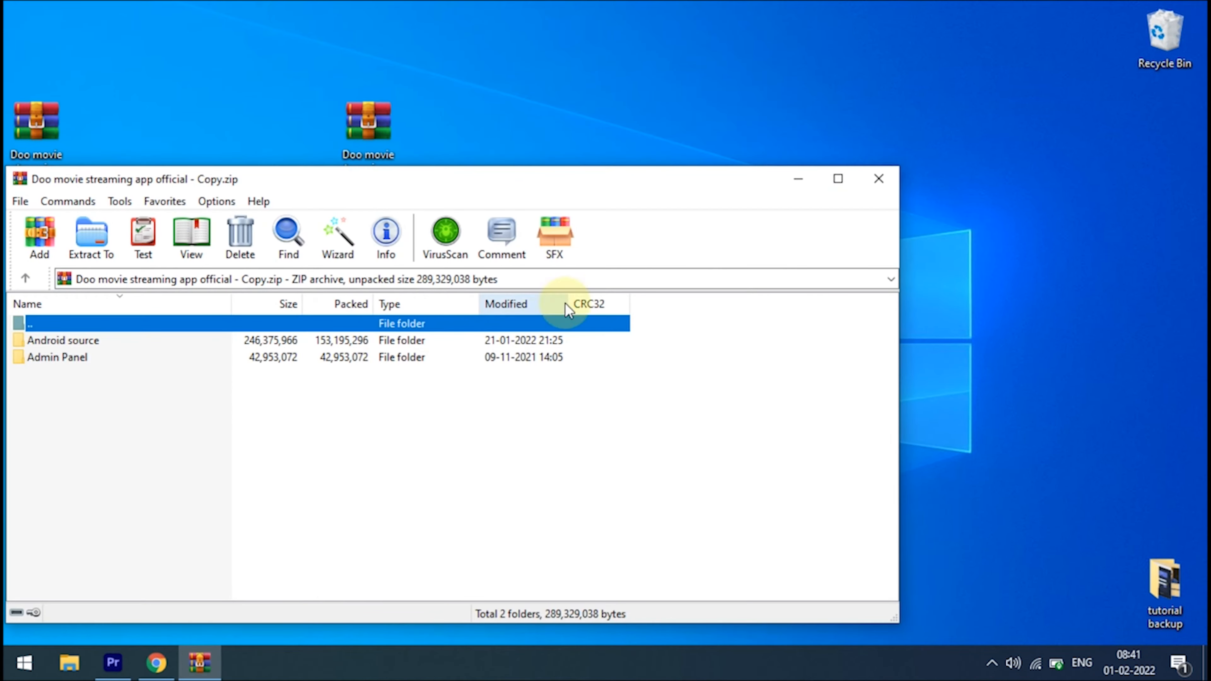
{"action": "left_click", "coordinate": [878, 186]}
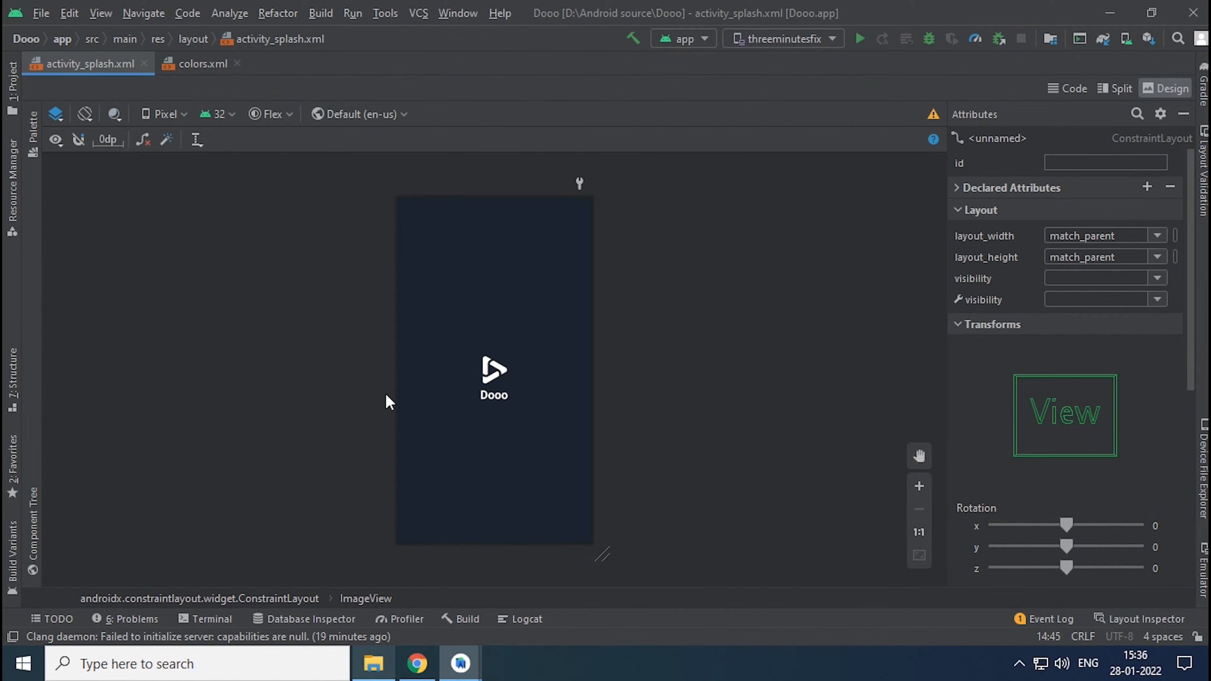
- Check the splash screen's logo image, then switch to Canva in Chrome and download the GOSPEL logo design as a PNG
{"action": "left_click", "coordinate": [494, 371]}
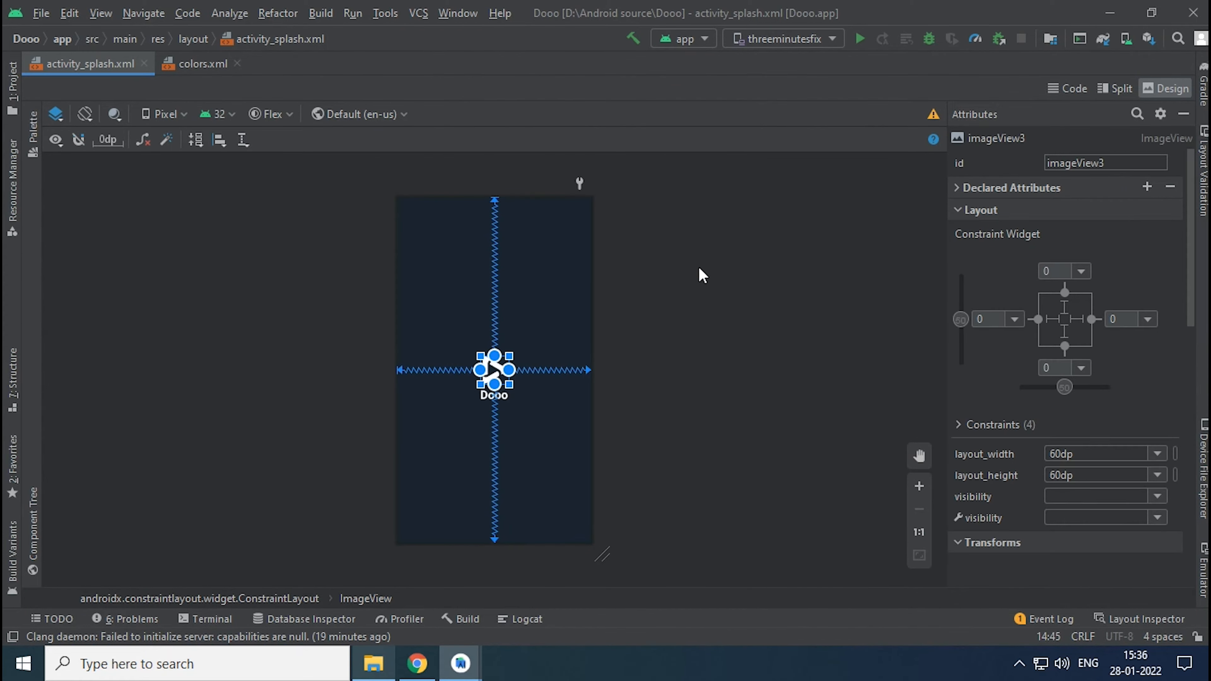
{"action": "left_click", "coordinate": [730, 267]}
{"action": "left_click", "coordinate": [411, 666]}
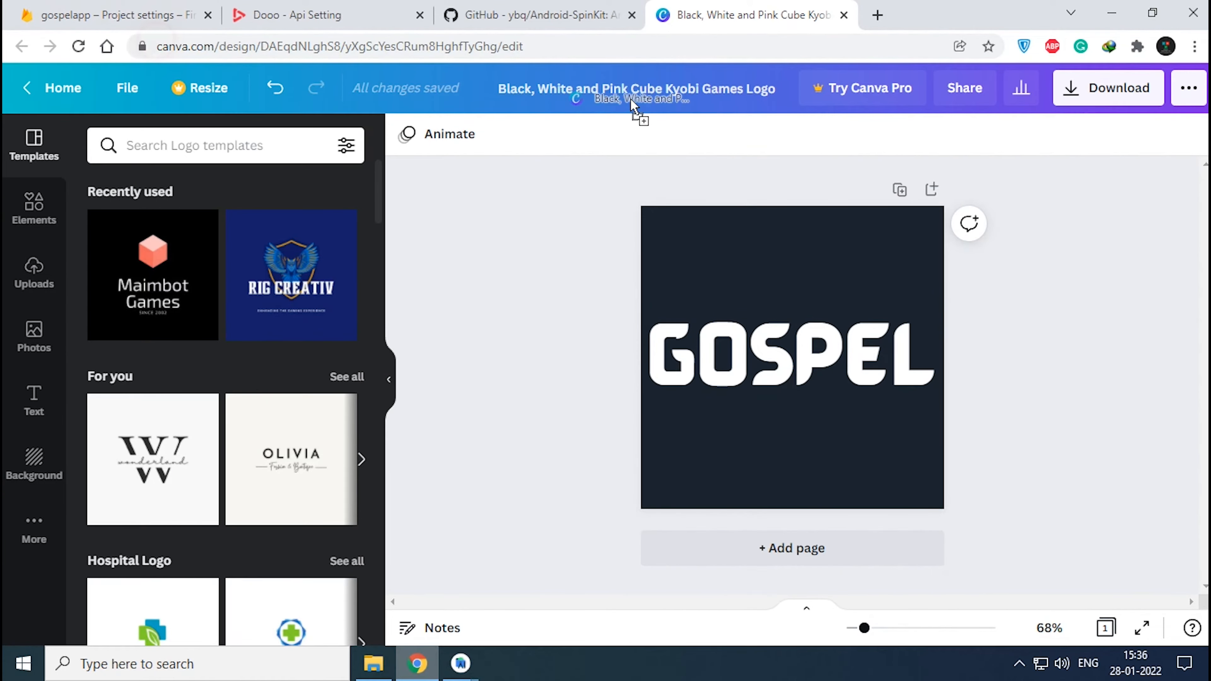
{"action": "left_click", "coordinate": [1113, 87]}
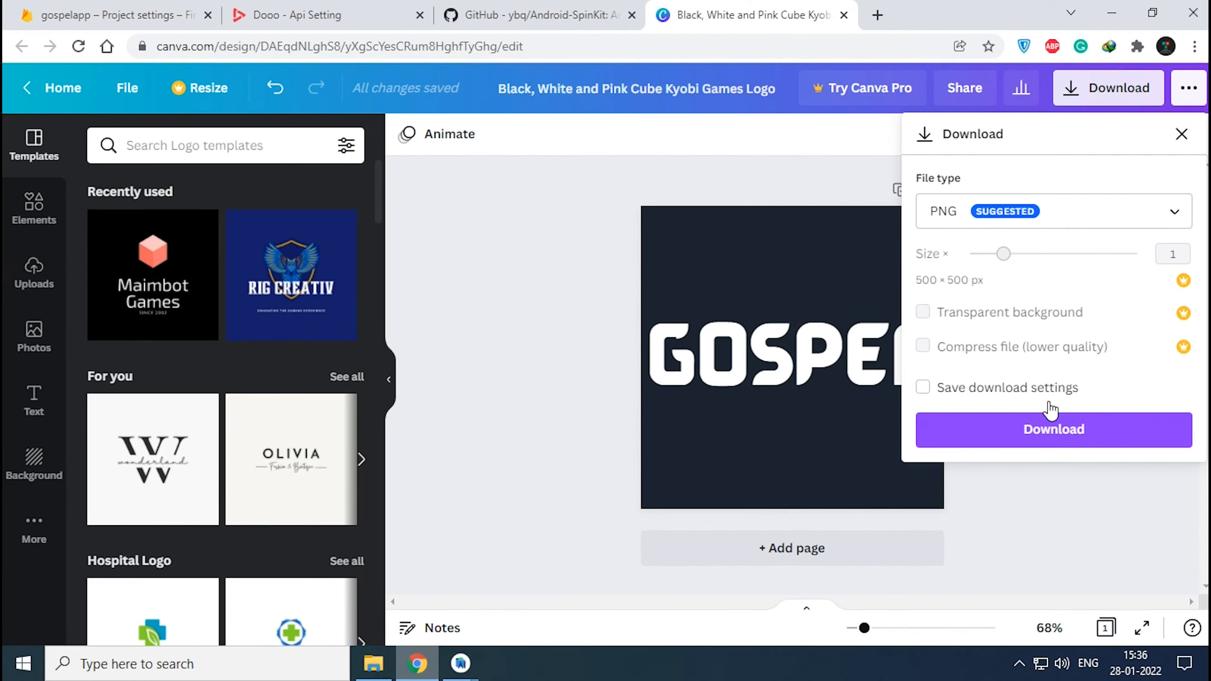
{"action": "left_click", "coordinate": [1051, 427]}
- Rename the downloaded Canva PNG in the Downloads folder to logo
{"action": "left_click", "coordinate": [358, 664]}
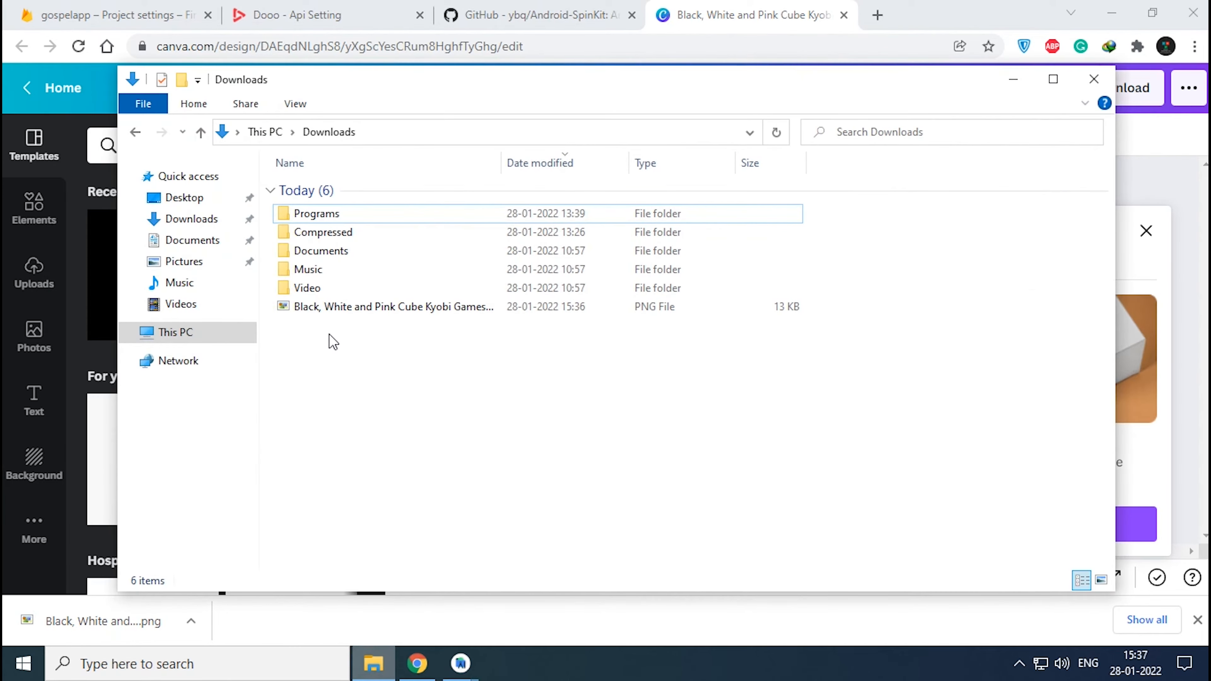
{"action": "left_click", "coordinate": [370, 310]}
{"action": "right_click", "coordinate": [374, 309]}
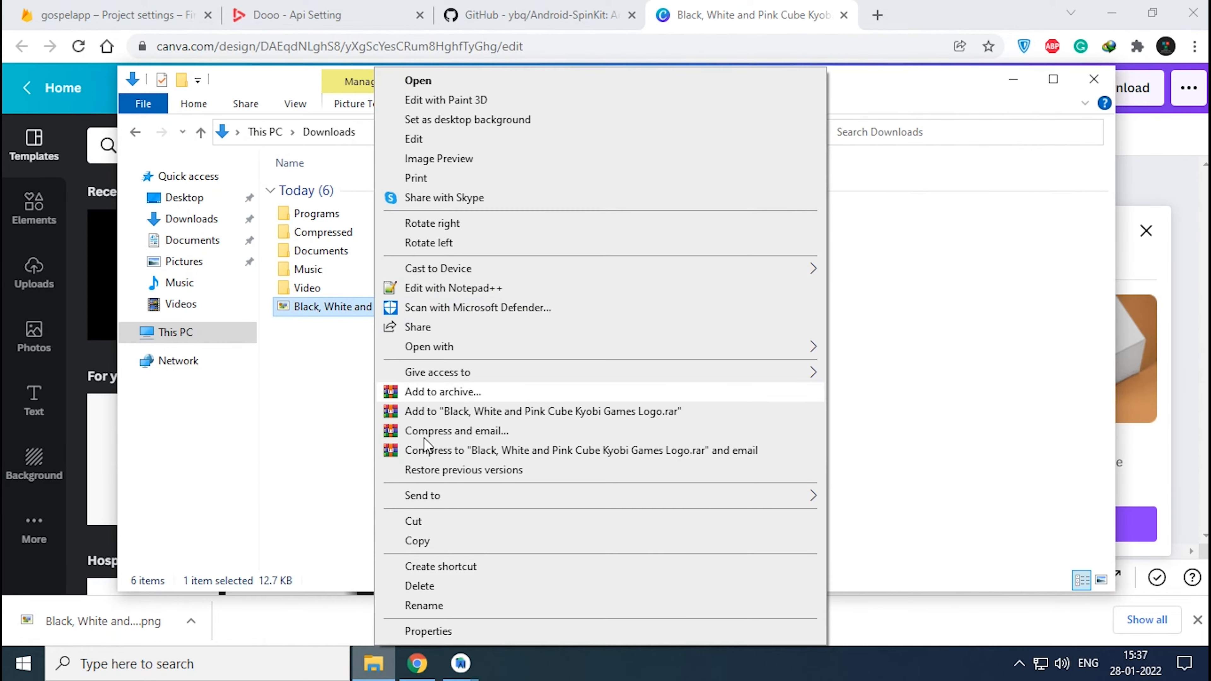
{"action": "left_click", "coordinate": [418, 604]}
{"action": "type", "text": "logo"}
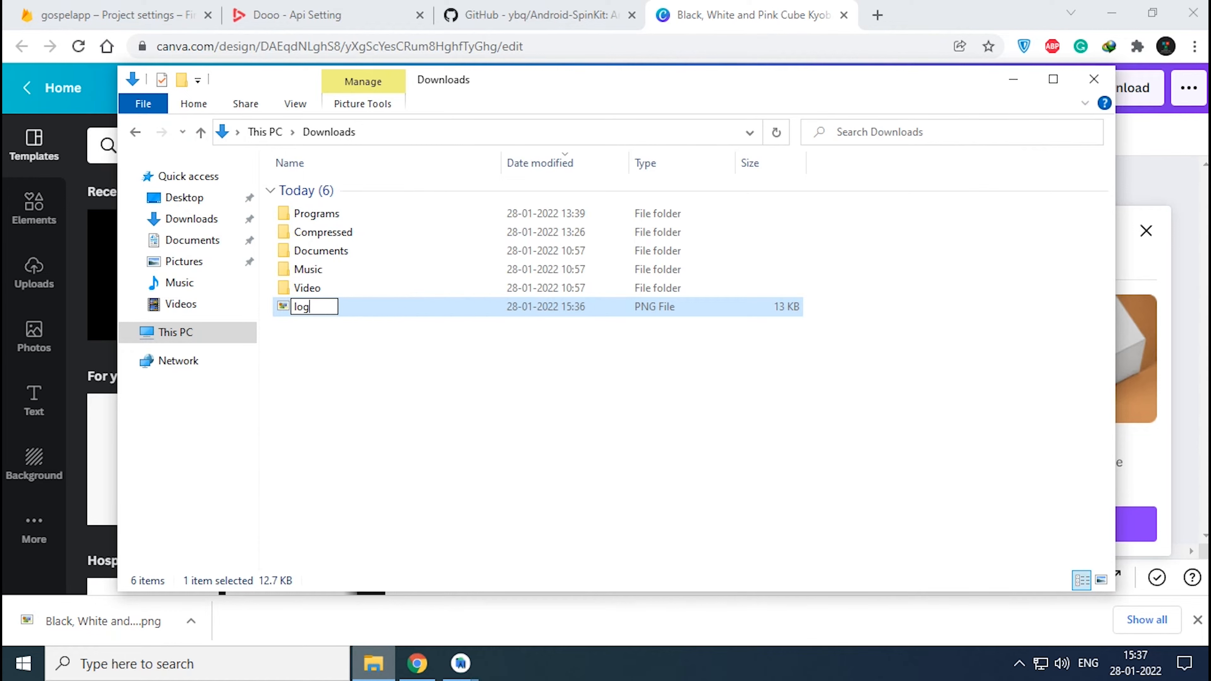
{"action": "key", "text": "Return"}
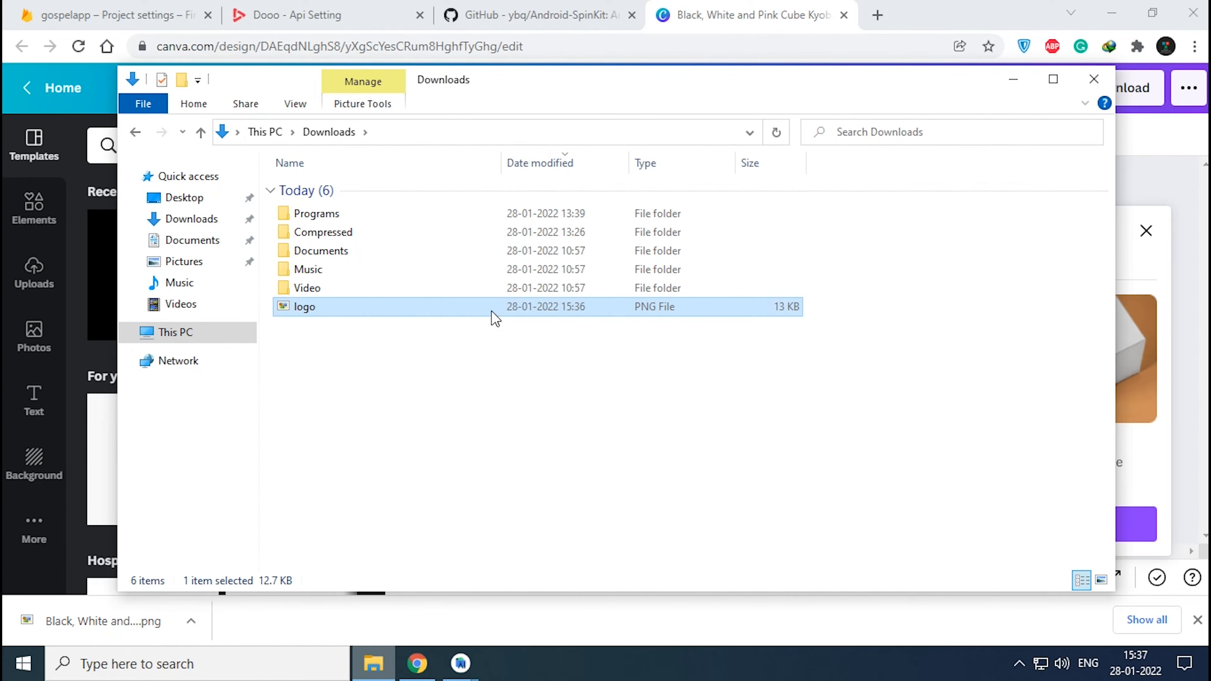
- Copy the logo file from Downloads into the Android Studio project's app\src\main\res\drawable directory as logo.png
{"action": "right_click", "coordinate": [492, 311]}
{"action": "left_click", "coordinate": [527, 541]}
{"action": "left_click", "coordinate": [1013, 79]}
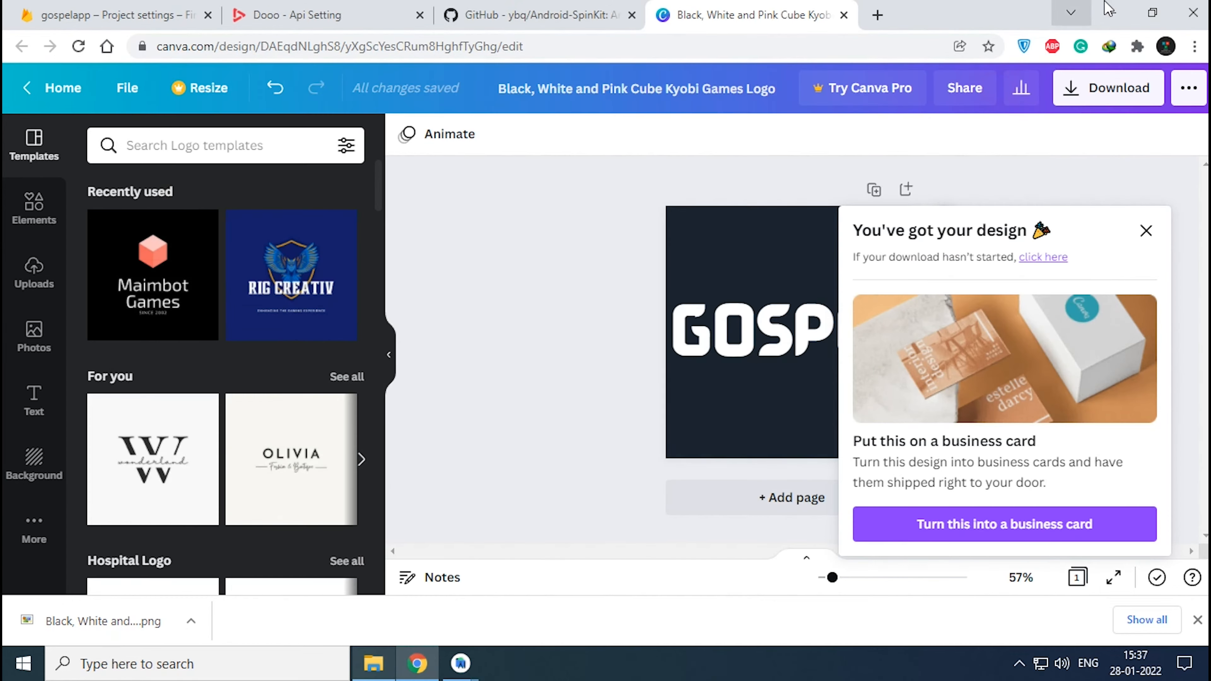
{"action": "key", "text": "alt+Tab"}
{"action": "left_click", "coordinate": [13, 81]}
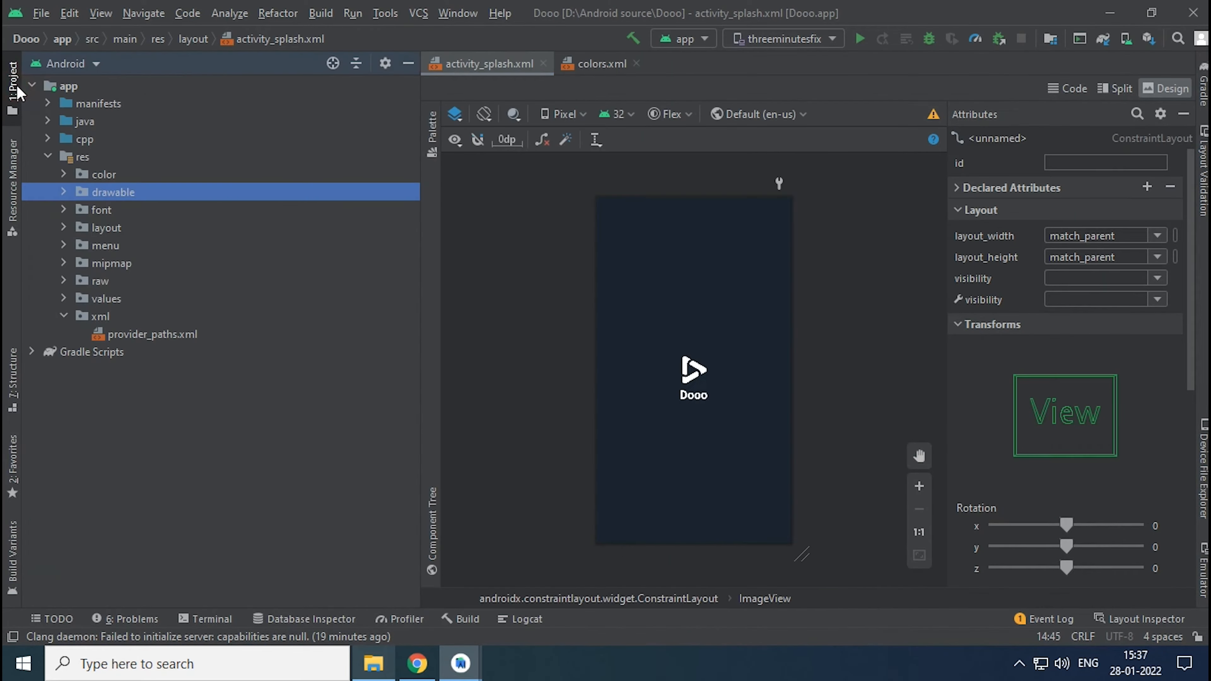
{"action": "left_click", "coordinate": [63, 192]}
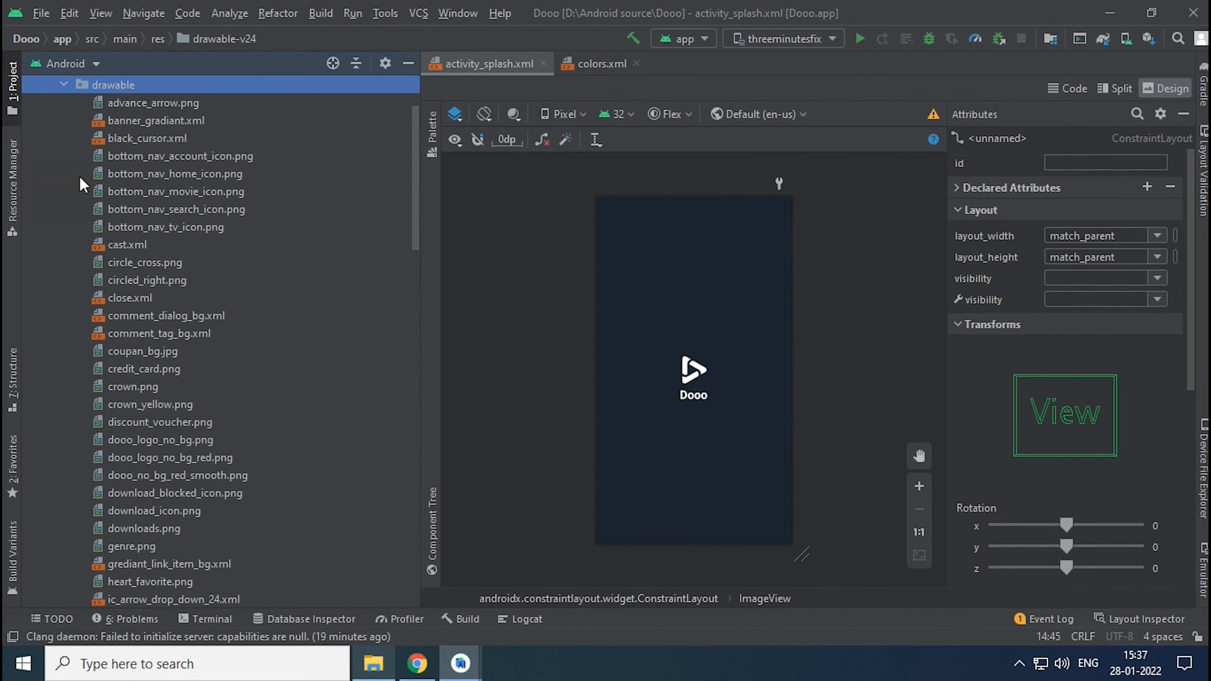
{"action": "right_click", "coordinate": [125, 94]}
{"action": "left_click", "coordinate": [156, 156]}
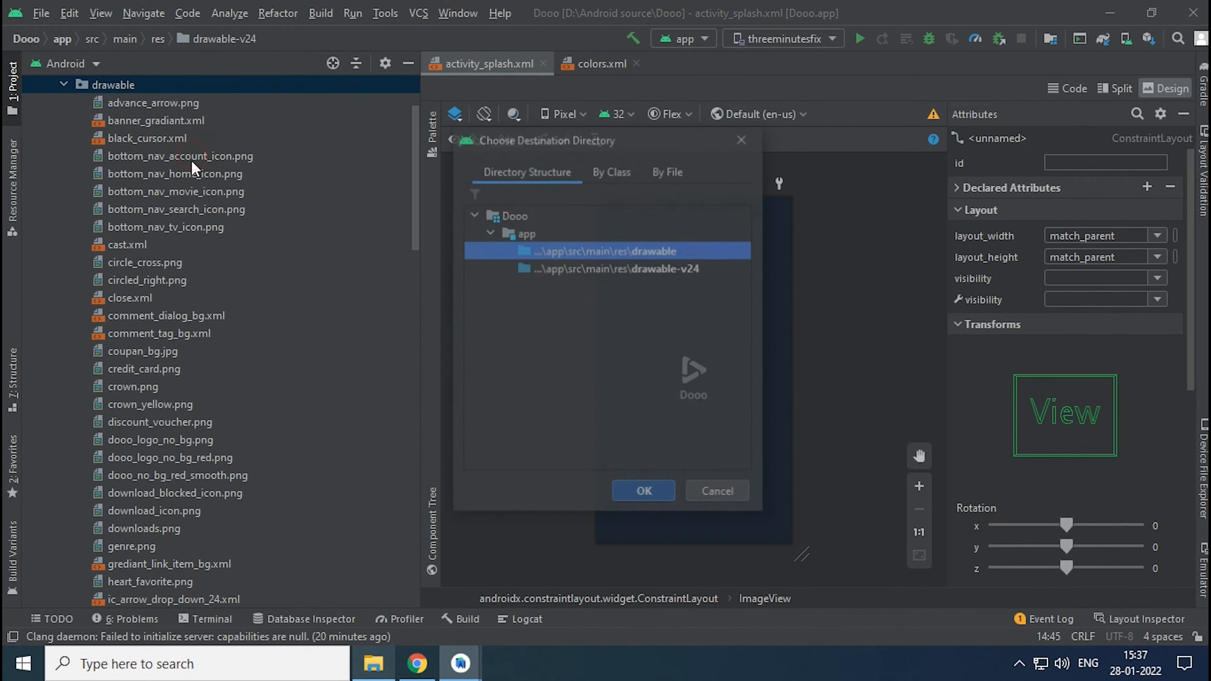
{"action": "left_click", "coordinate": [643, 492]}
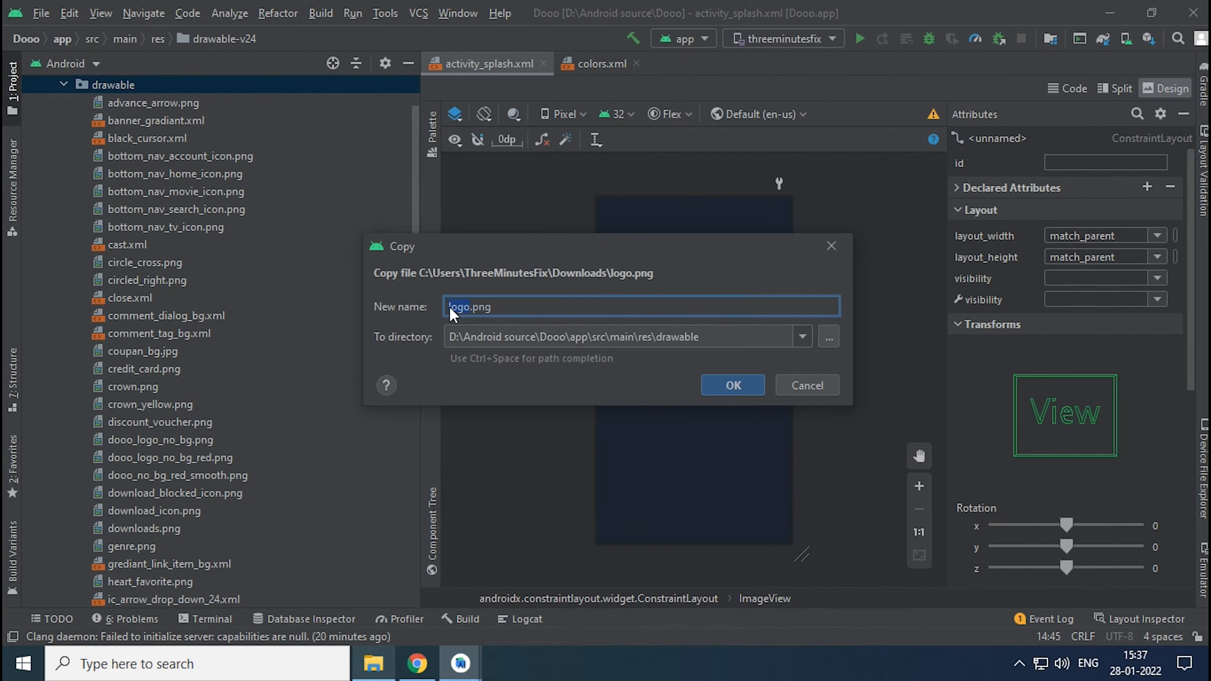
{"action": "left_click", "coordinate": [729, 391]}
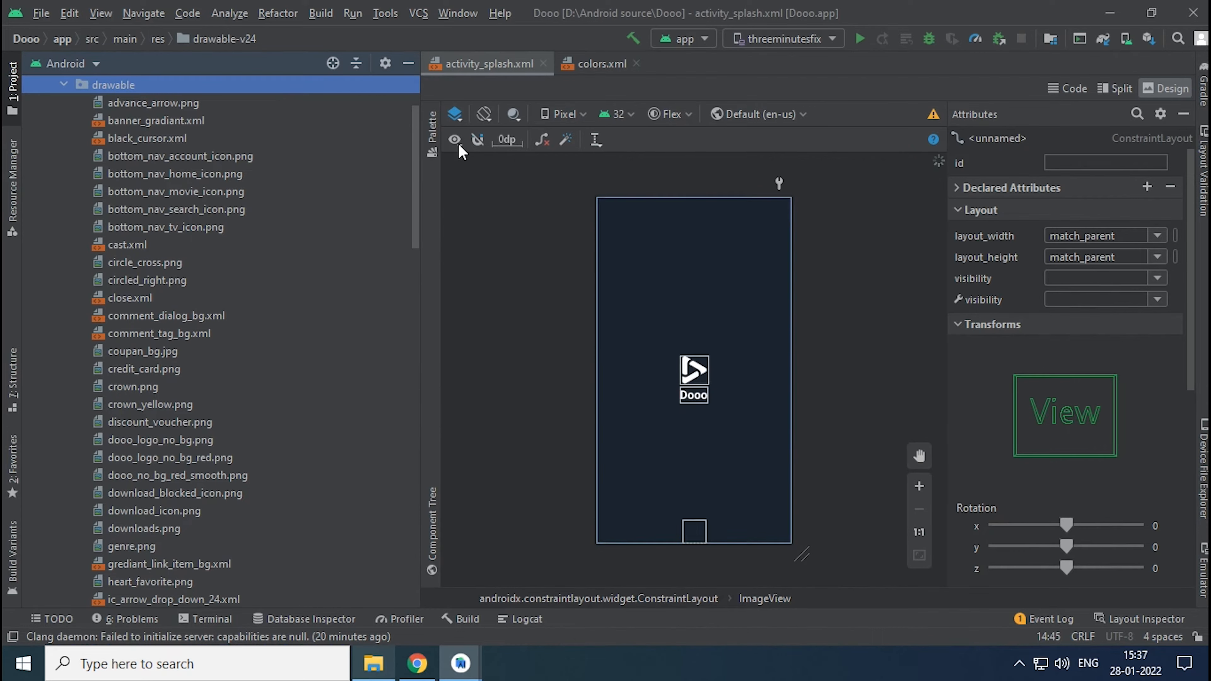
{"action": "left_click", "coordinate": [408, 63]}
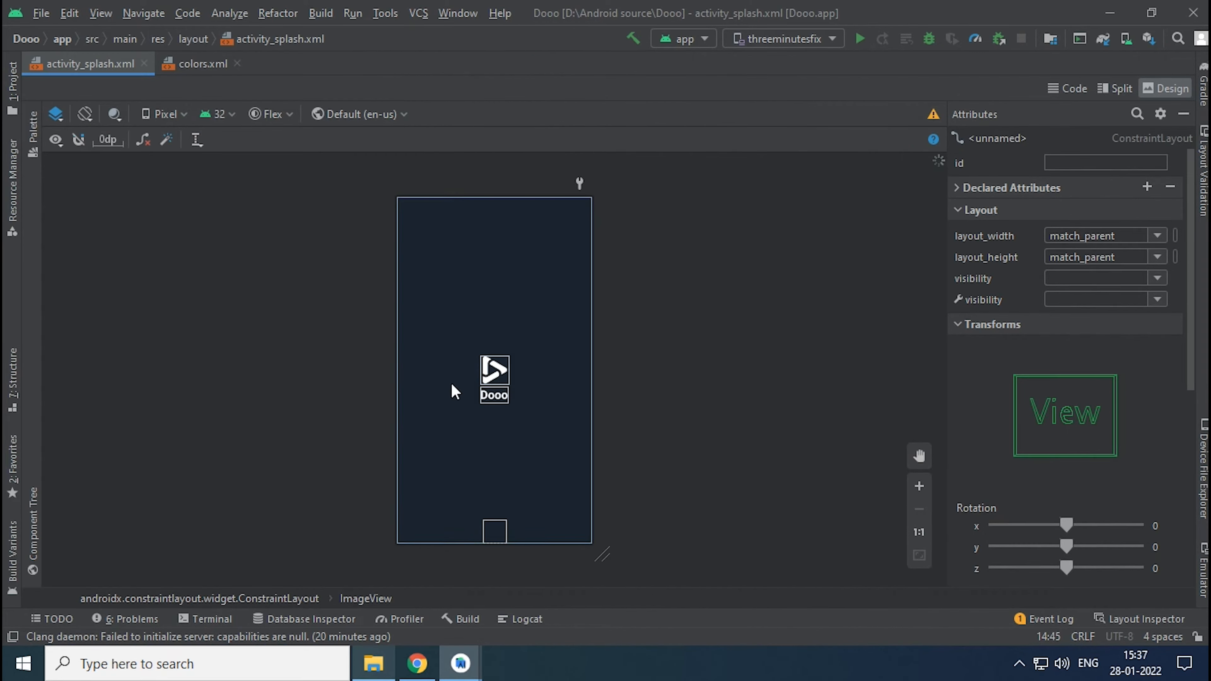
{"action": "left_click", "coordinate": [492, 376]}
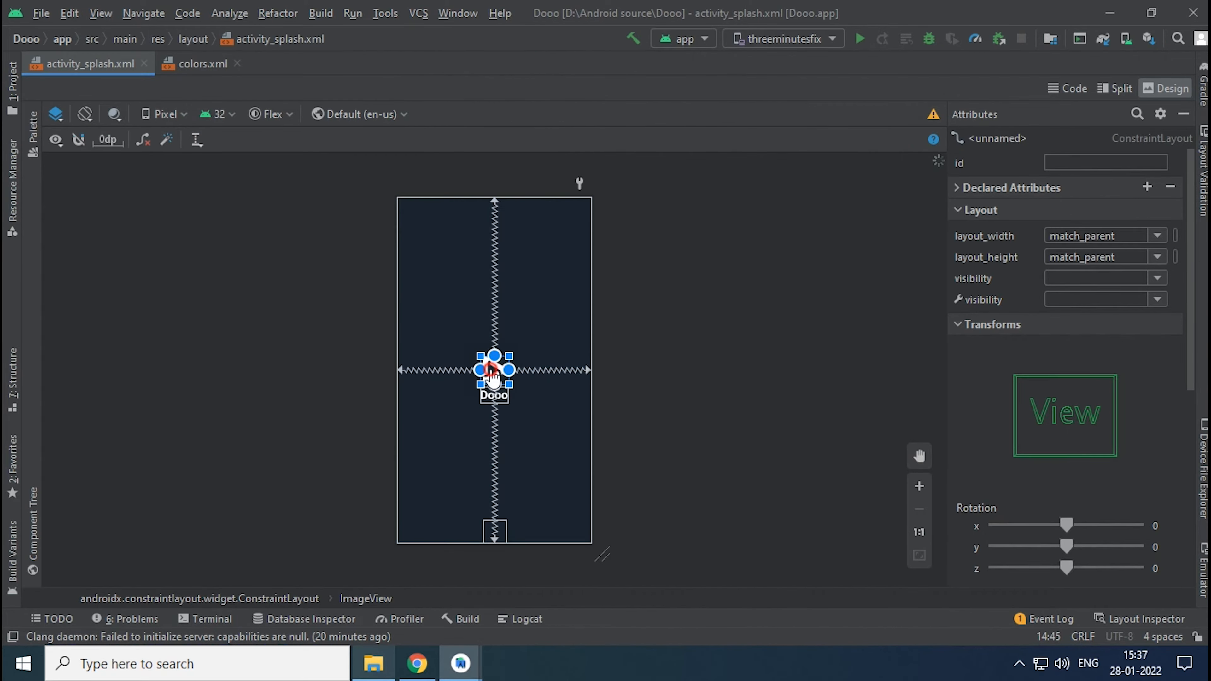
{"action": "left_click", "coordinate": [1067, 88]}
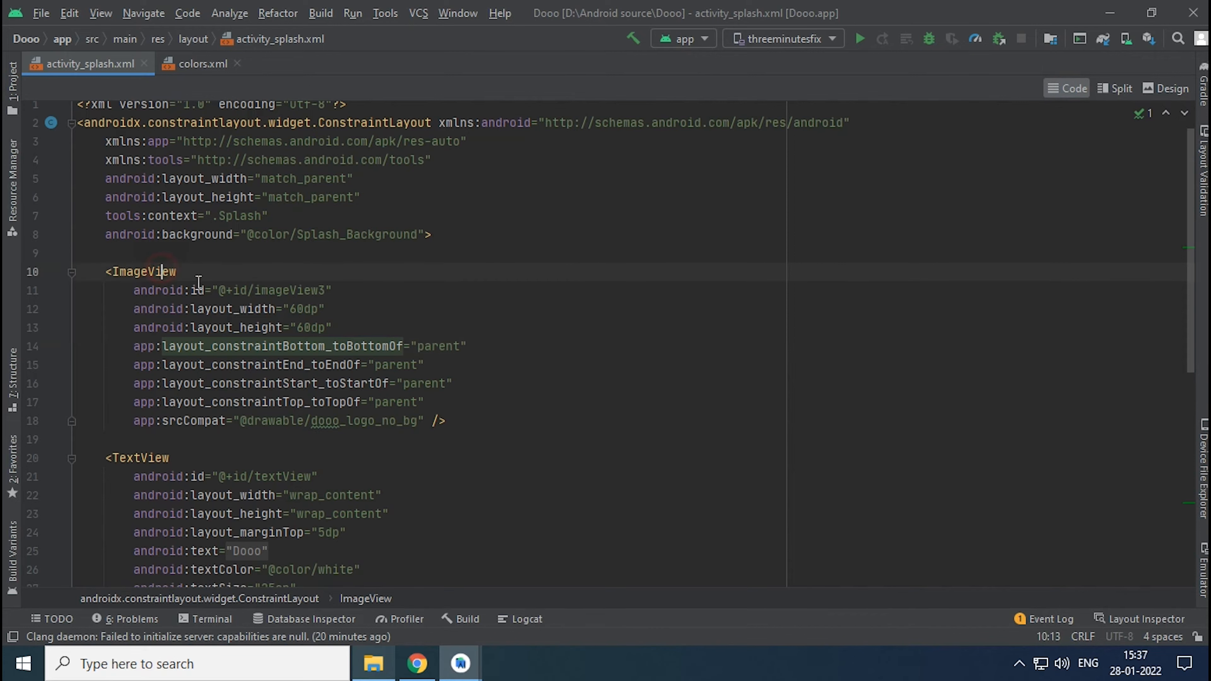
{"action": "double_click", "coordinate": [328, 420]}
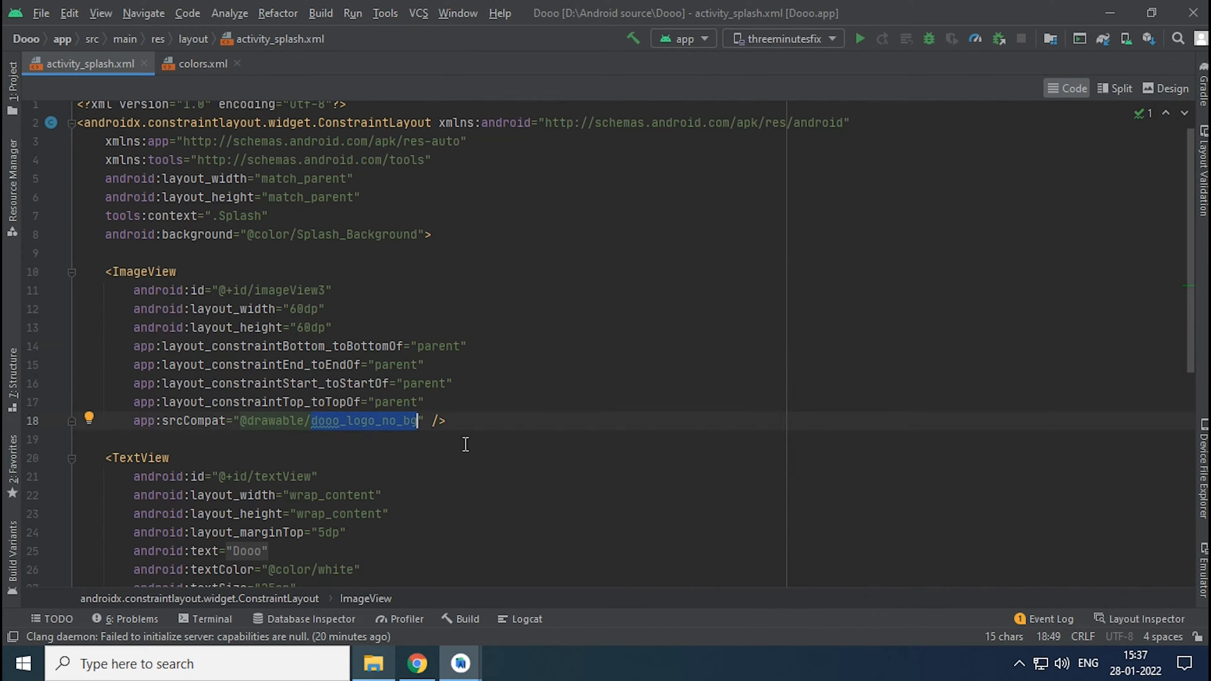
{"action": "type", "text": "logo"}
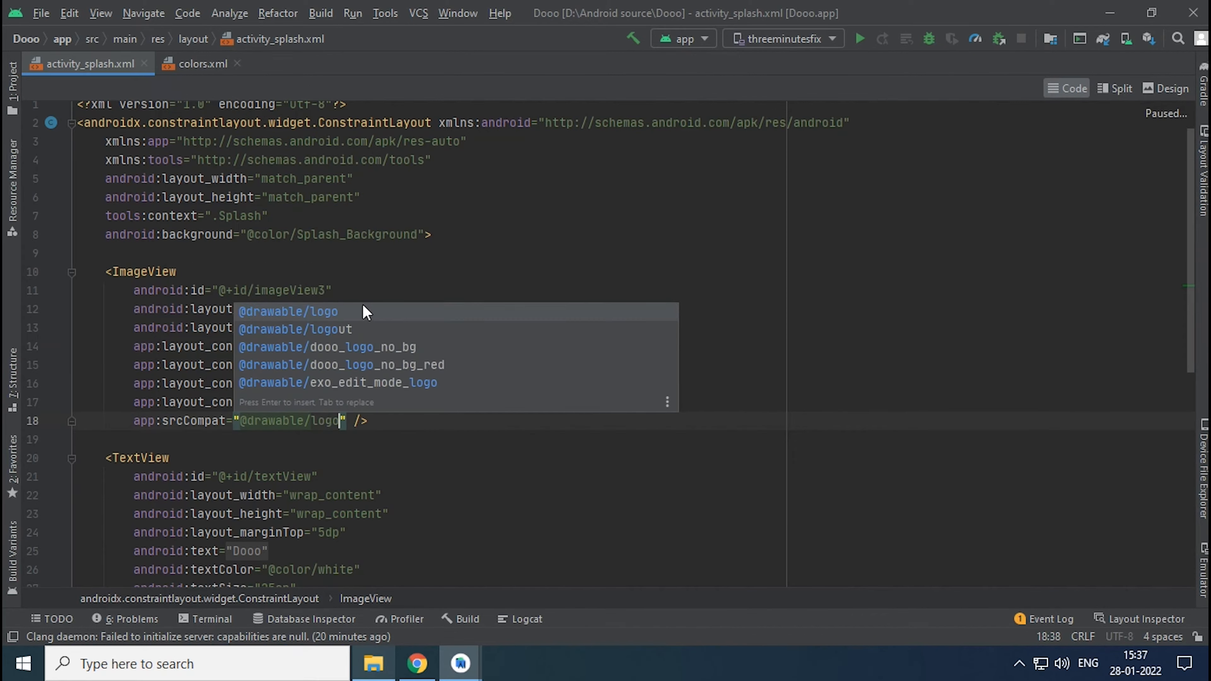
{"action": "key", "text": "Escape"}
{"action": "left_click", "coordinate": [426, 365]}
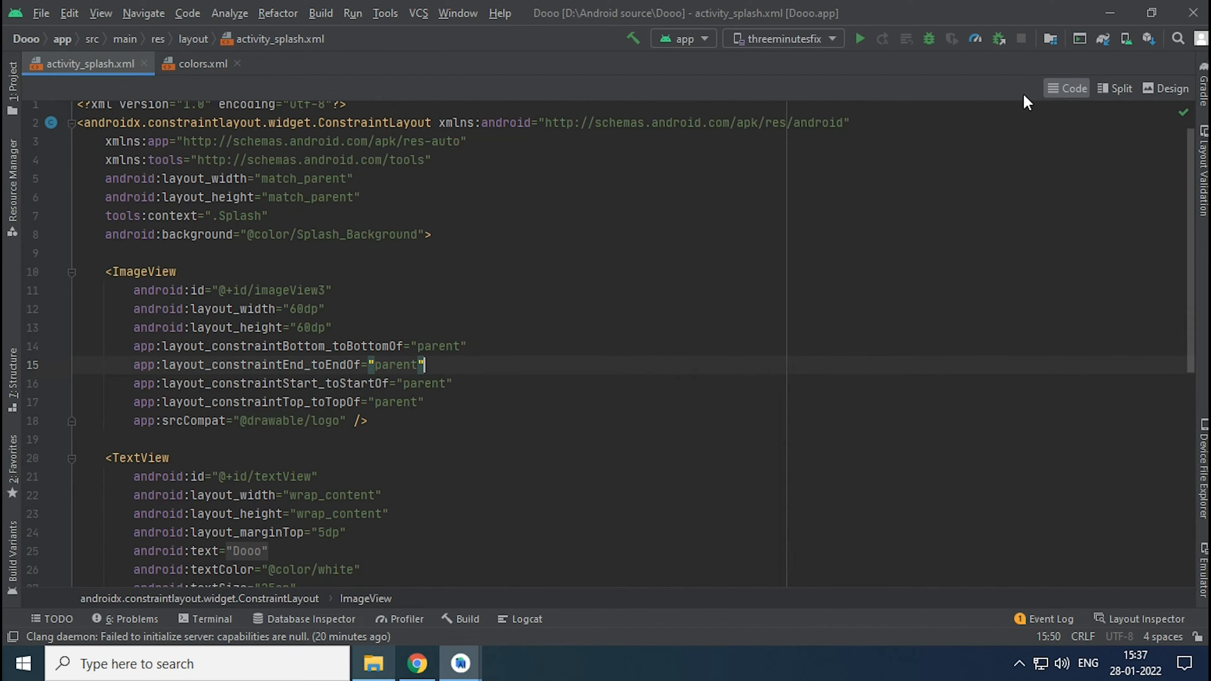
- Preview the splash layout in Design view and set the logo image's layout_width and layout_height to 160dp
{"action": "left_click", "coordinate": [1160, 88]}
{"action": "left_click", "coordinate": [593, 414]}
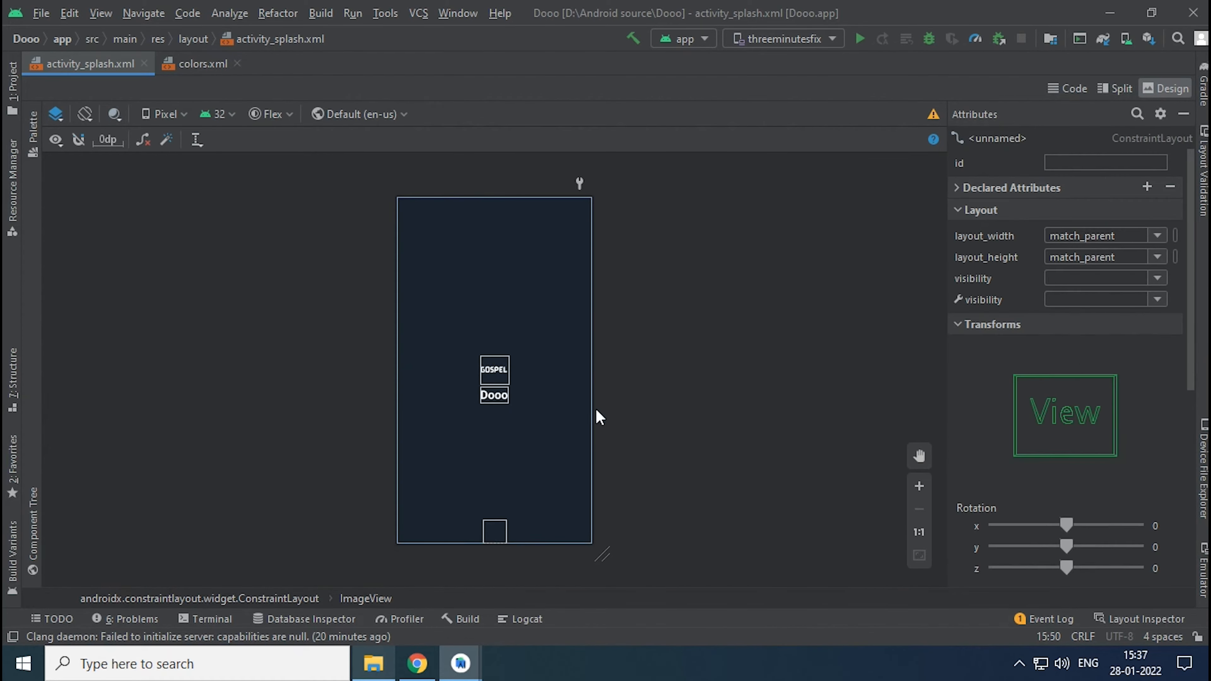
{"action": "left_click", "coordinate": [916, 487]}
{"action": "left_click", "coordinate": [917, 487]}
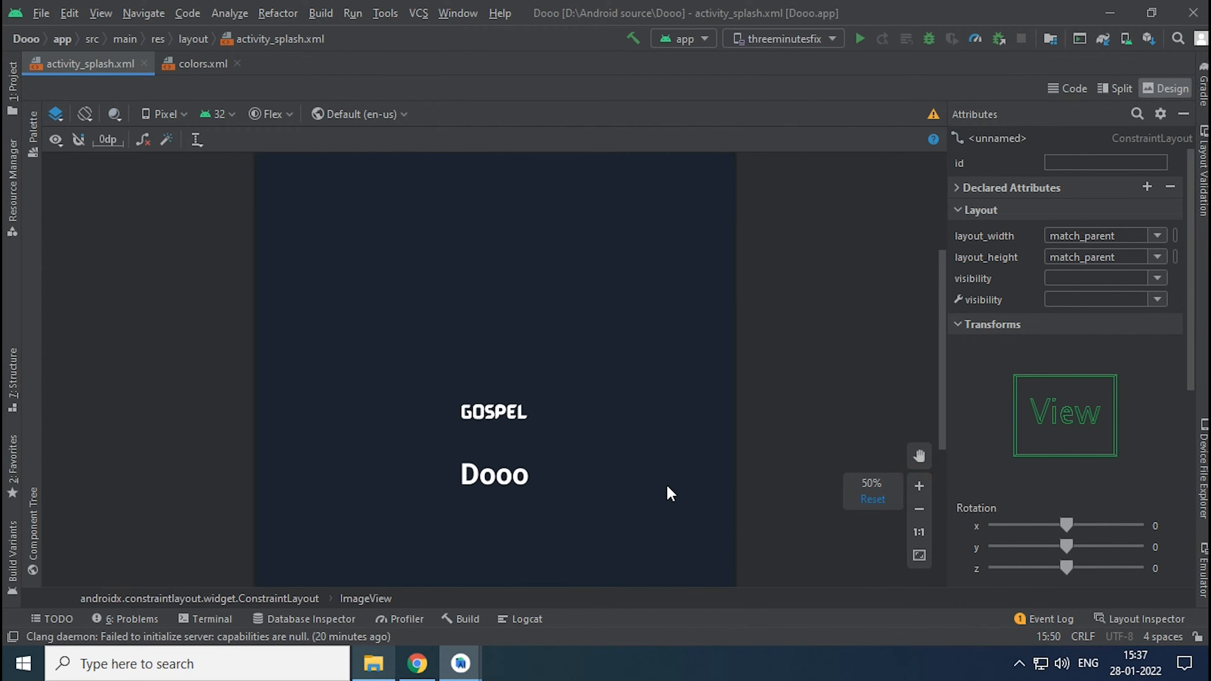
{"action": "left_click", "coordinate": [958, 187]}
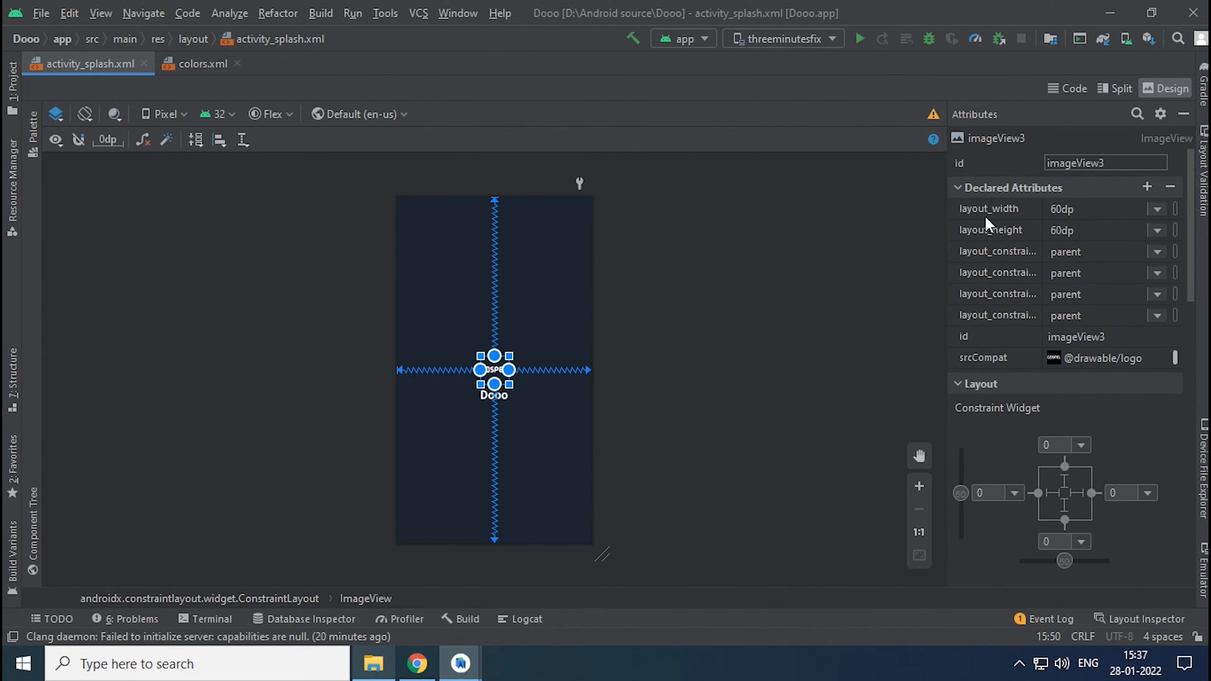
{"action": "left_click", "coordinate": [1049, 212]}
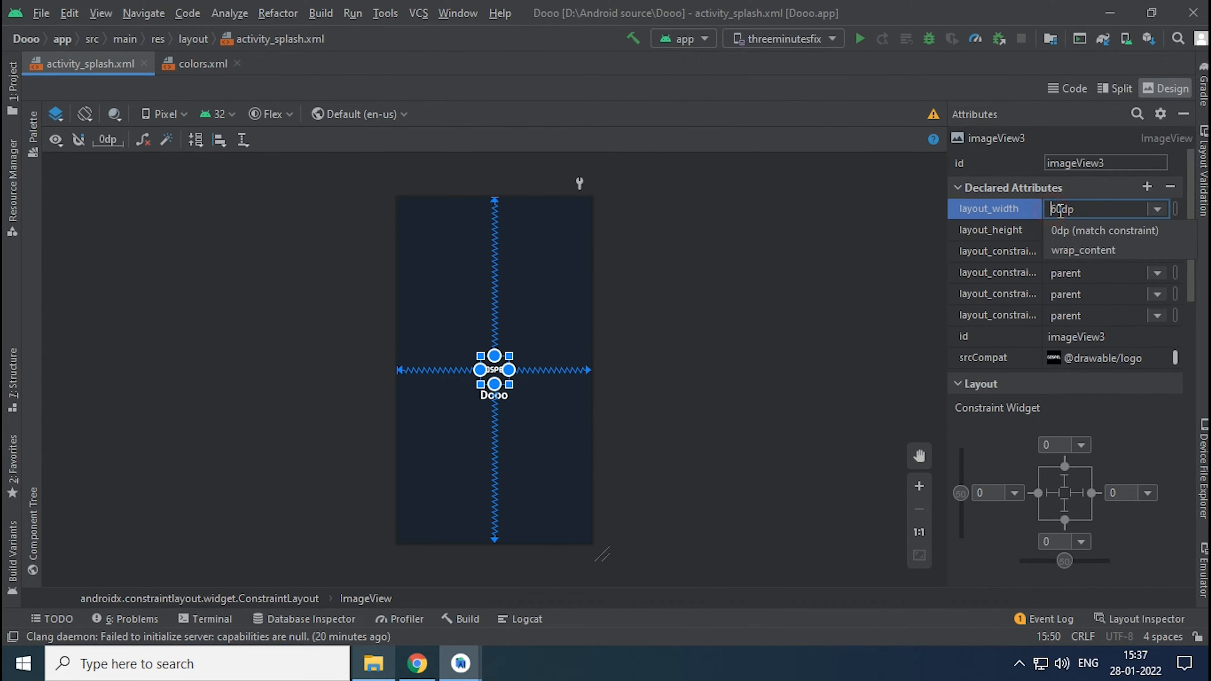
{"action": "type", "text": "1"}
{"action": "key", "text": "Return"}
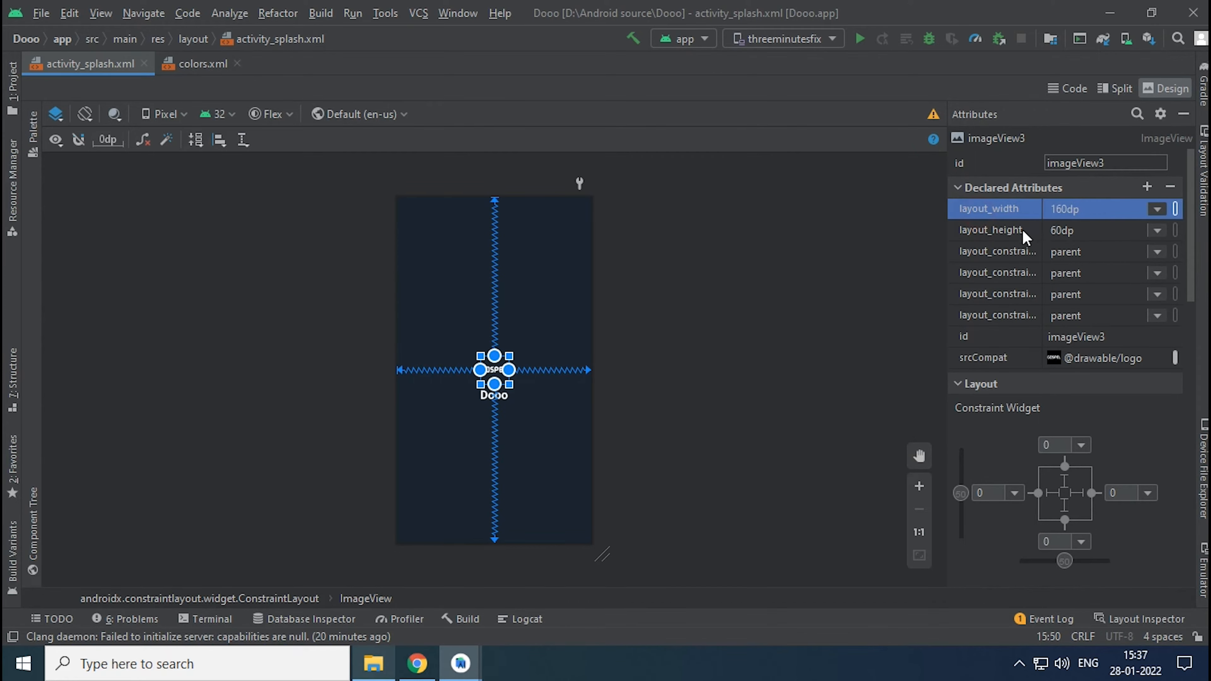
{"action": "left_click", "coordinate": [1052, 232]}
{"action": "type", "text": "1"}
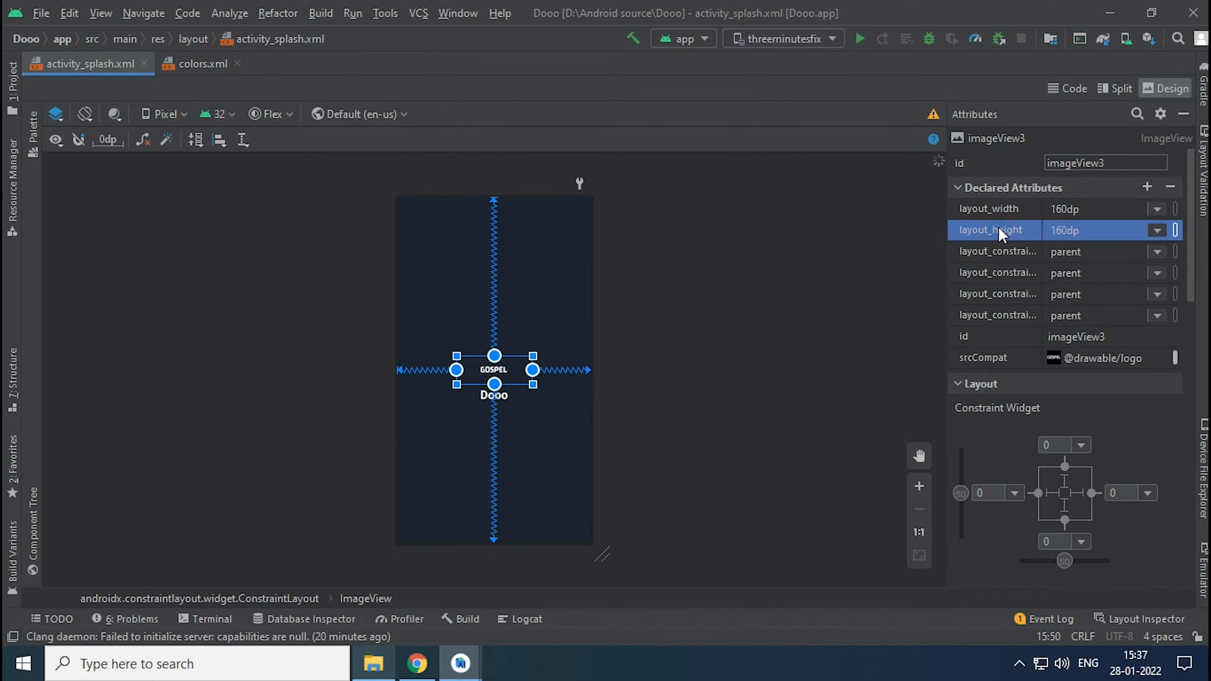
{"action": "key", "text": "Return"}
- Set the visibility attribute of the Dooo text view below the logo to gone
{"action": "left_click", "coordinate": [819, 354]}
{"action": "left_click", "coordinate": [1136, 114]}
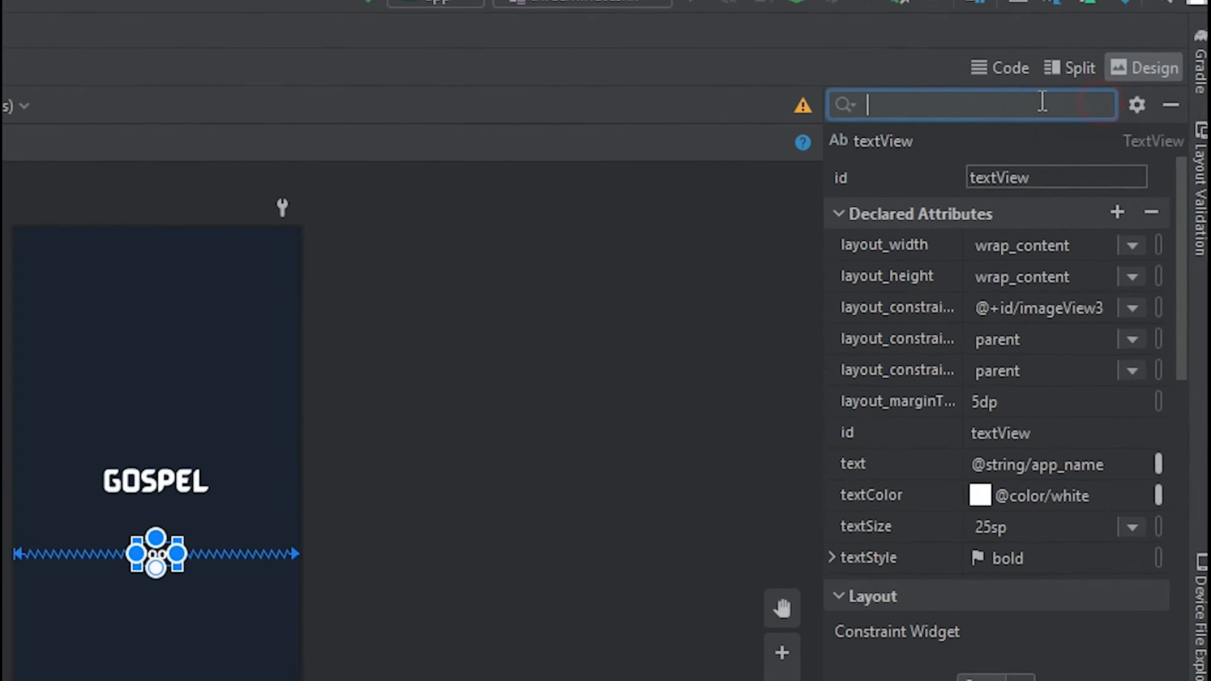
{"action": "type", "text": "visi"}
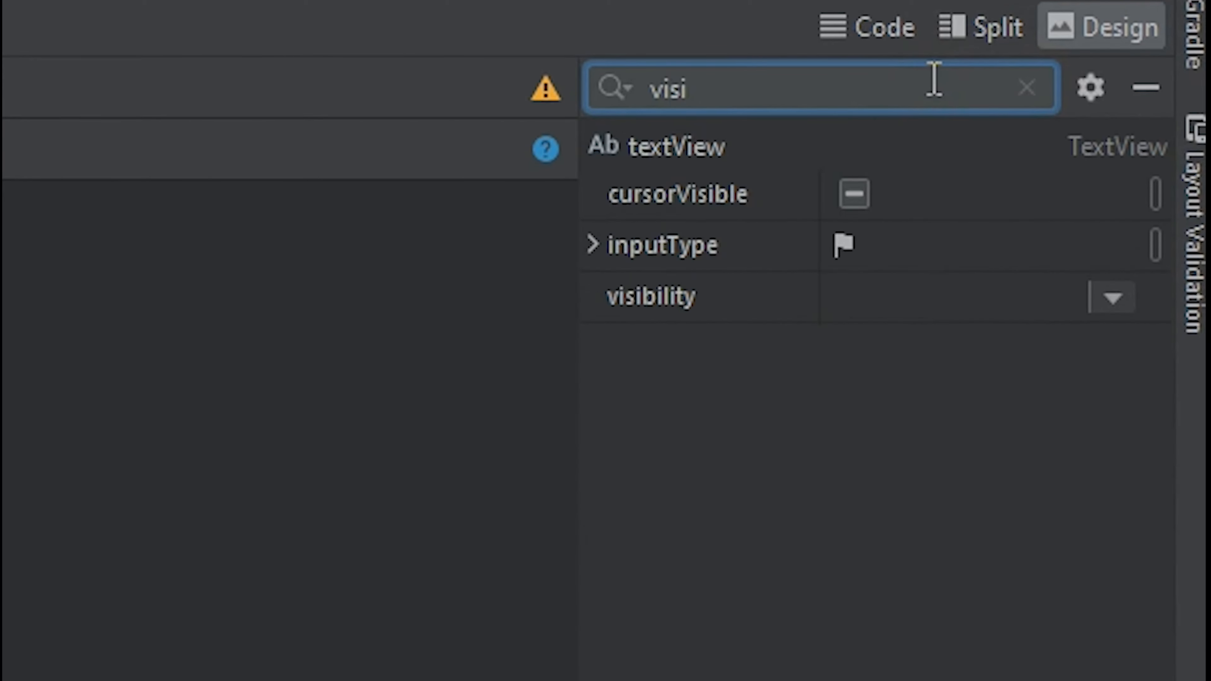
{"action": "left_click", "coordinate": [1112, 297]}
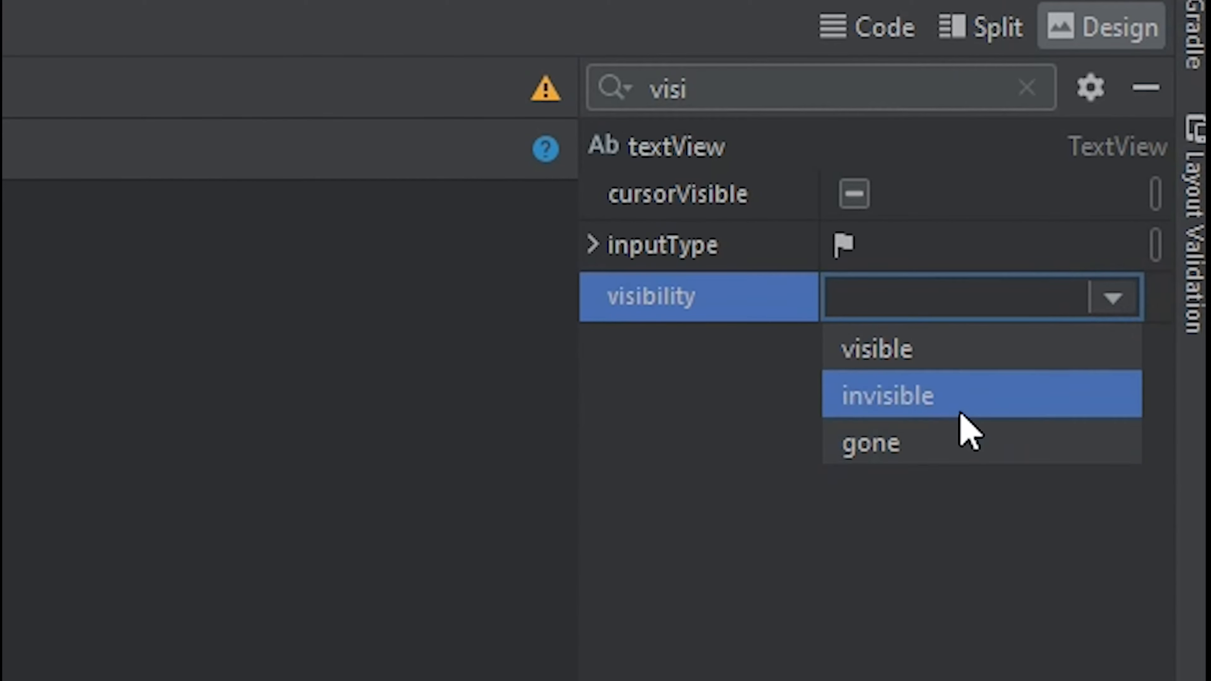
{"action": "left_click", "coordinate": [951, 442]}
{"action": "left_click", "coordinate": [242, 507]}
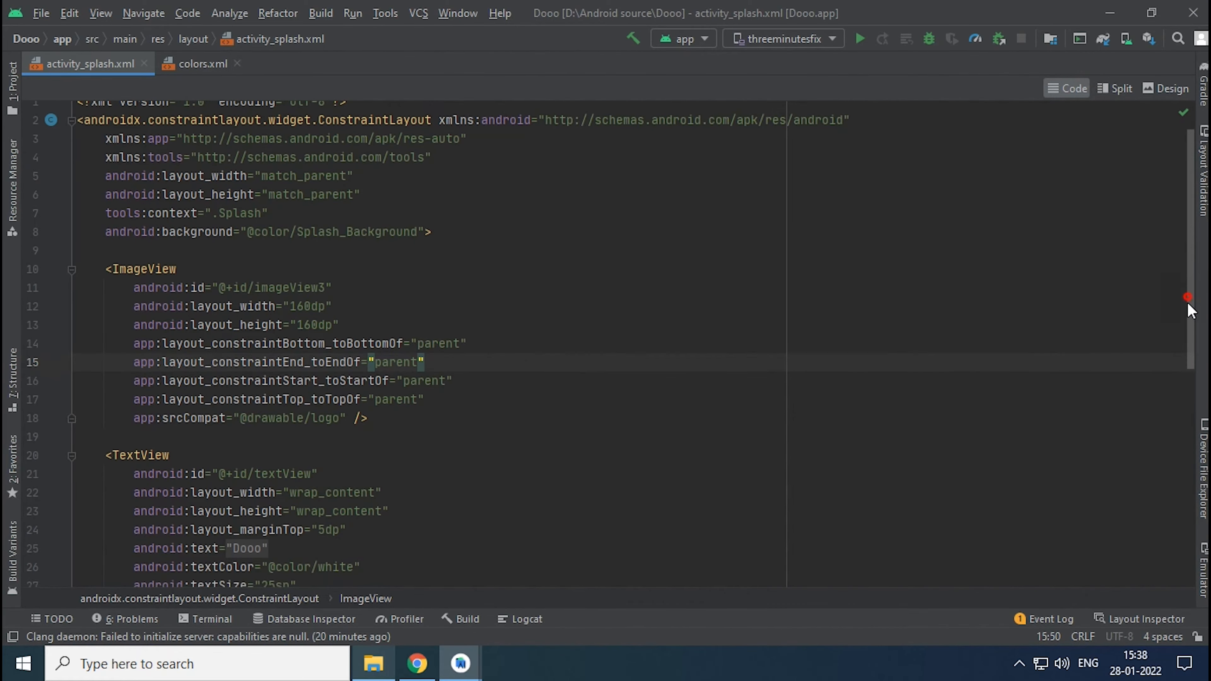
- Locate the SpinKitView in the splash layout code and browse the ybq/Android-SpinKit GitHub page in Chrome for loading animation styles
{"action": "scroll", "coordinate": [1187, 303], "scroll_direction": "down", "scroll_amount": 8}
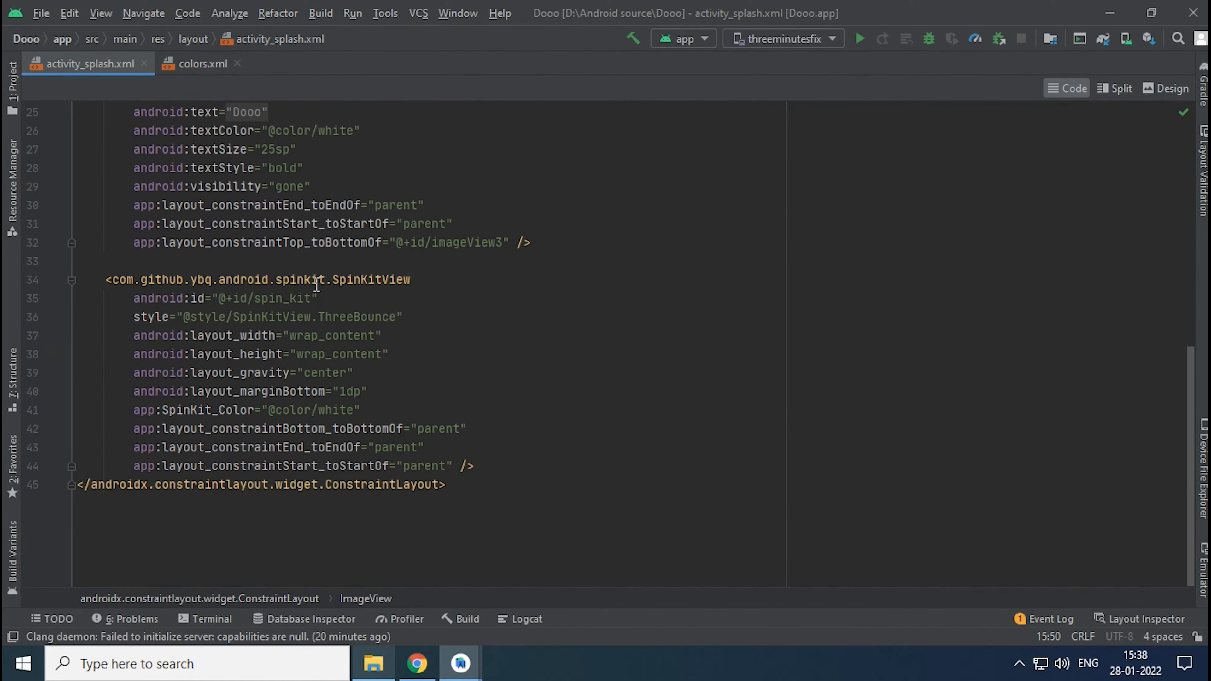
{"action": "double_click", "coordinate": [317, 280]}
{"action": "left_click", "coordinate": [541, 292]}
{"action": "left_click", "coordinate": [417, 663]}
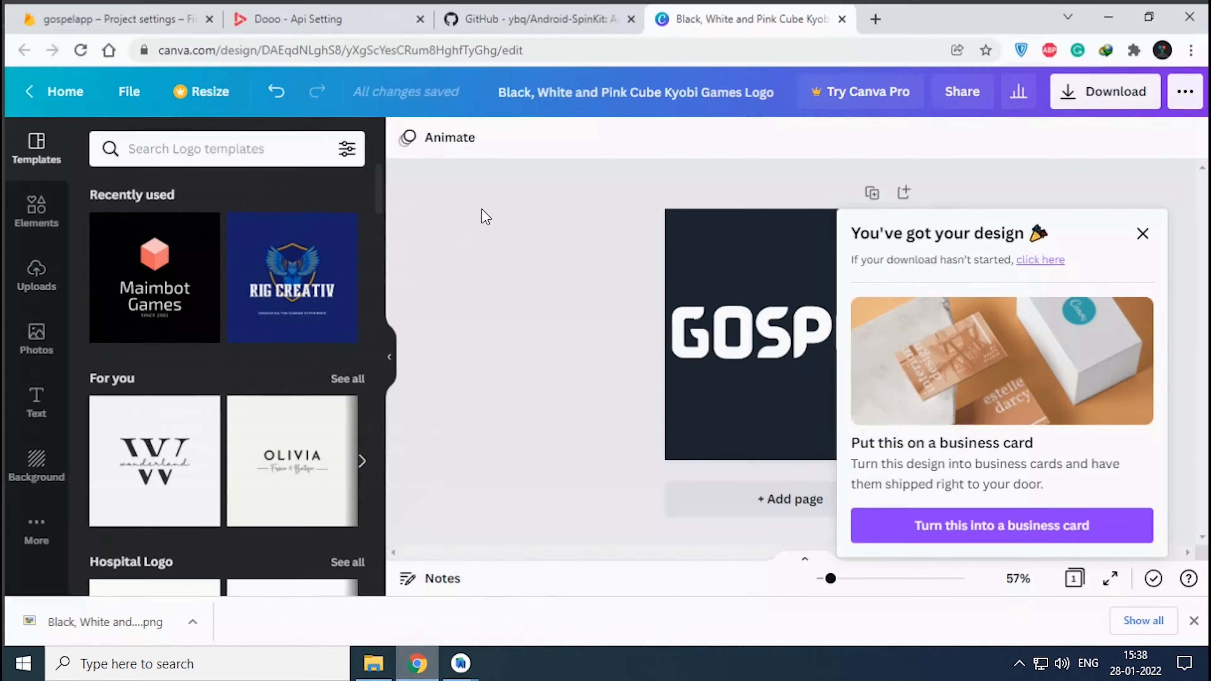
{"action": "left_click", "coordinate": [613, 7]}
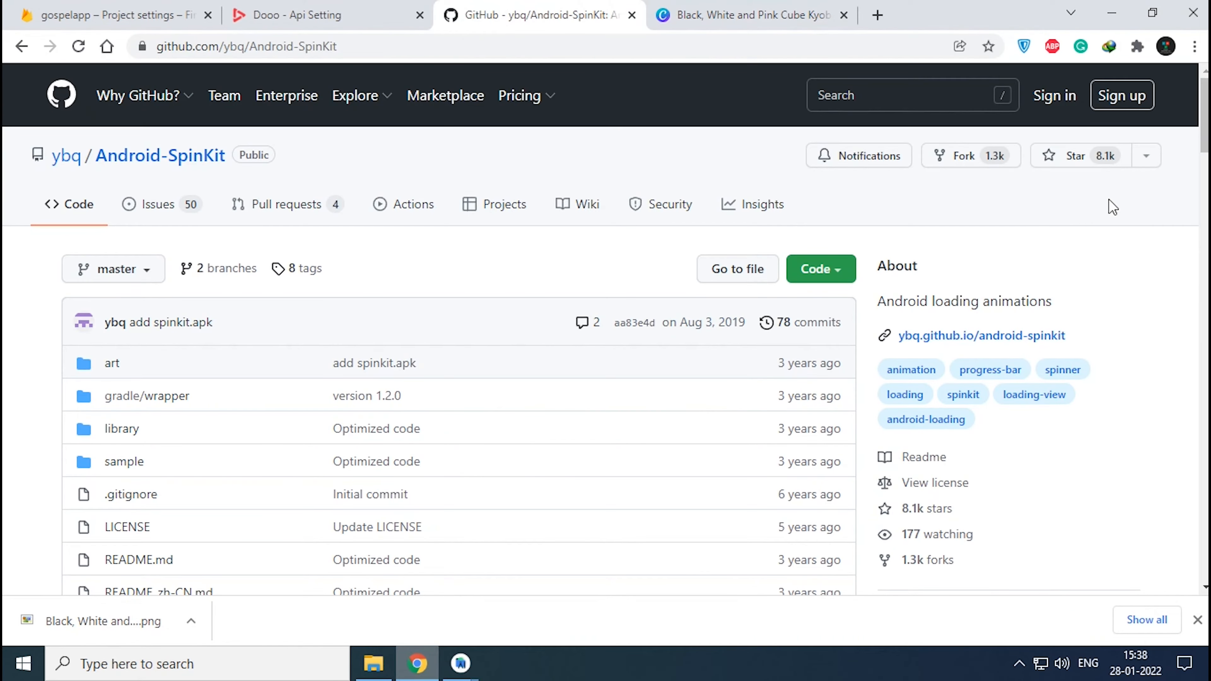
{"action": "left_click_drag", "start_coordinate": [1196, 125], "coordinate": [1200, 432]}
{"action": "scroll", "coordinate": [224, 317], "scroll_direction": "down", "scroll_amount": 7}
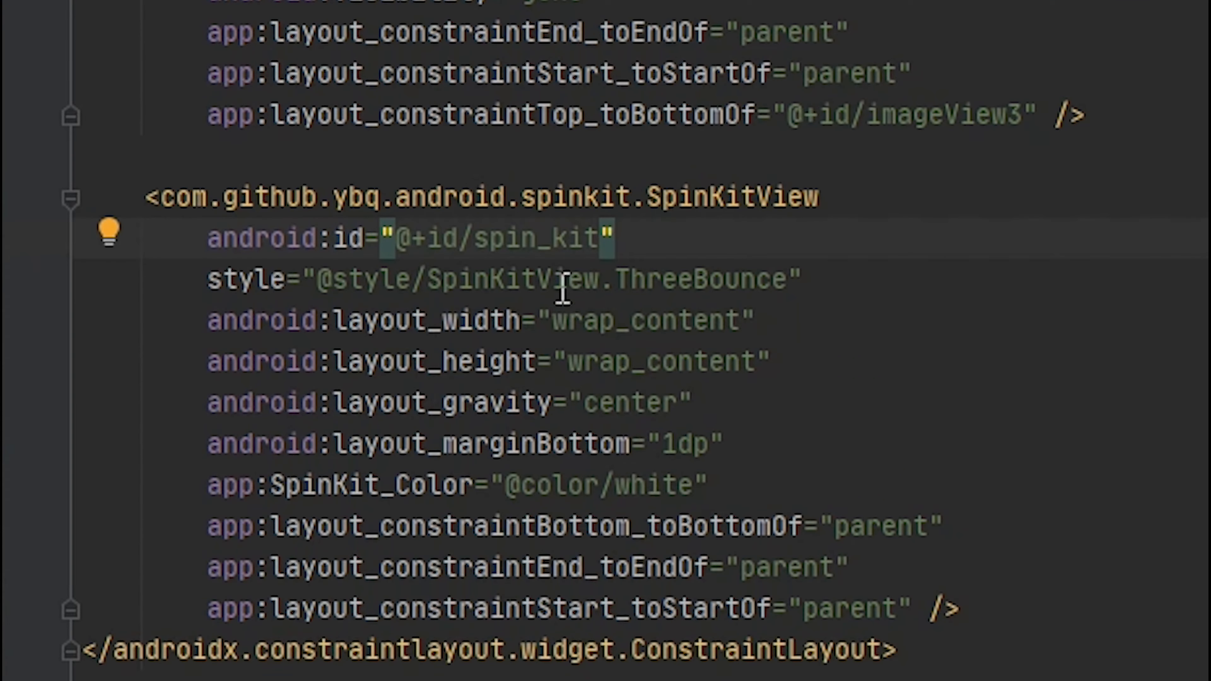
{"action": "double_click", "coordinate": [667, 278]}
{"action": "right_click", "coordinate": [667, 279]}
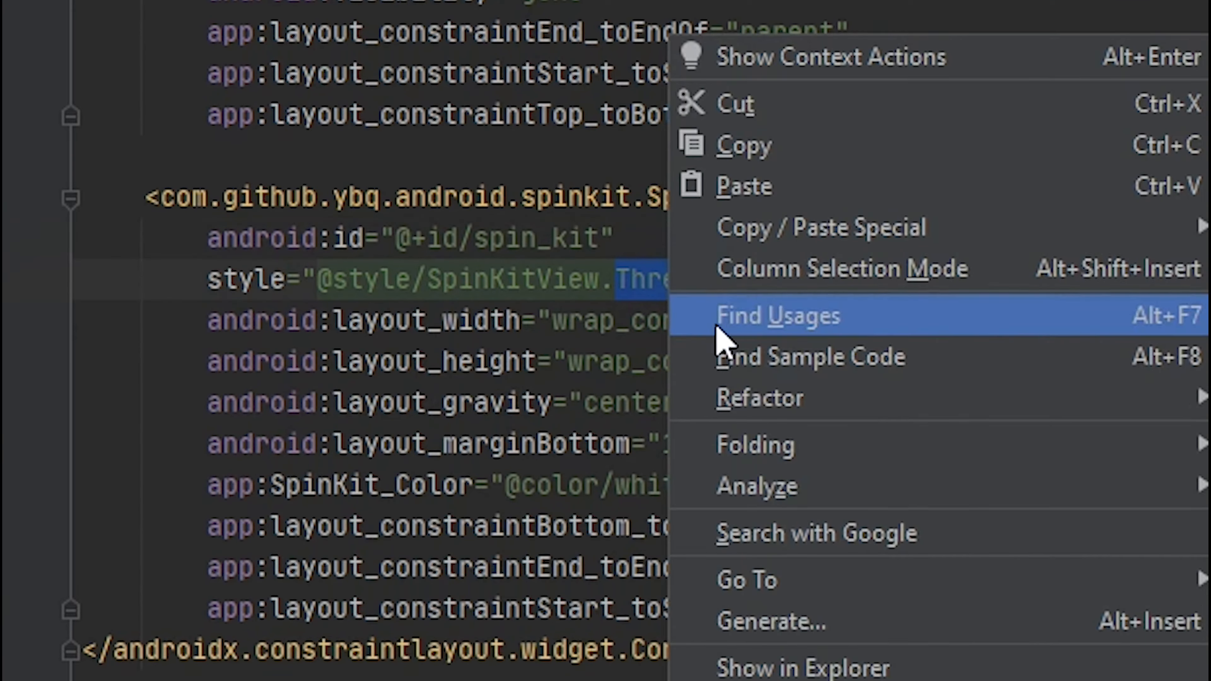
{"action": "left_click", "coordinate": [715, 185]}
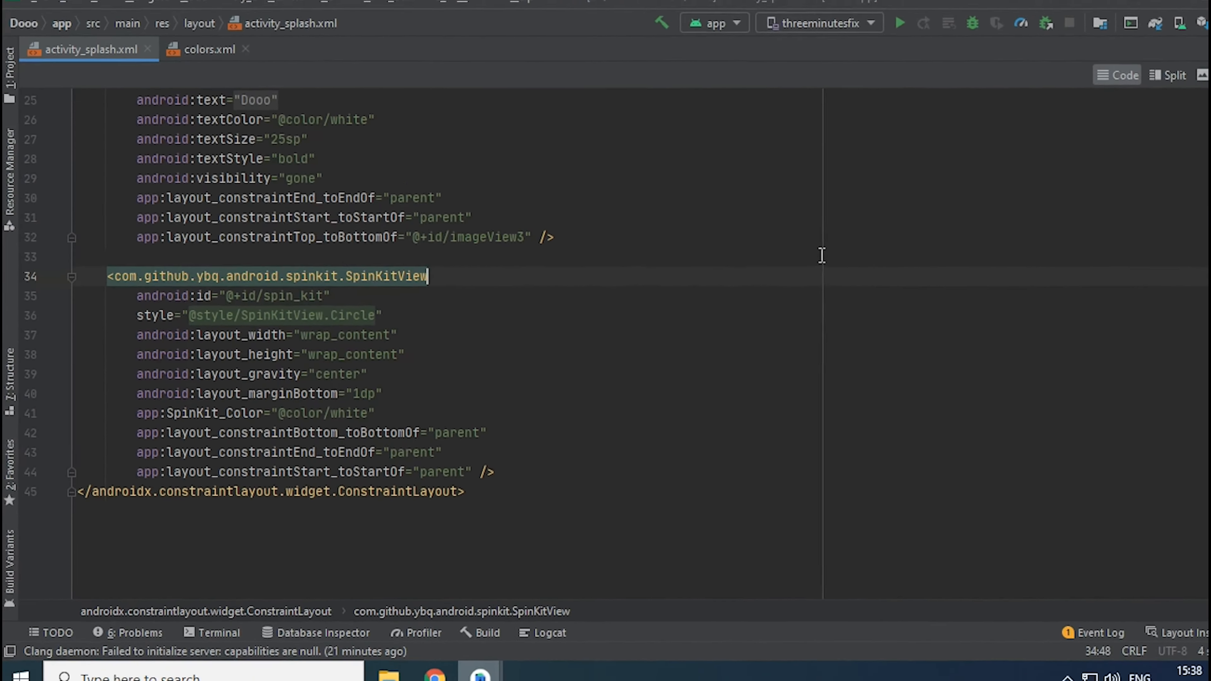
{"action": "left_click", "coordinate": [782, 260]}
- In Design view, set the bottom constraint margin of the spin_kit loading animation to 24
{"action": "left_click", "coordinate": [1164, 89]}
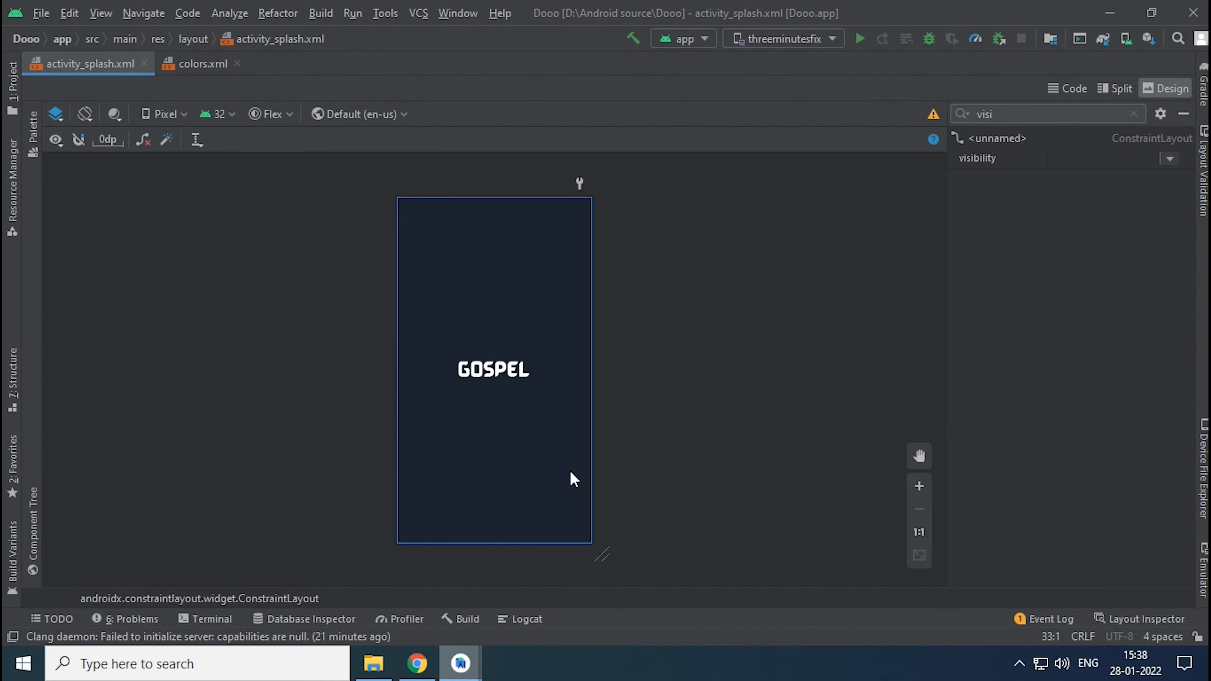
{"action": "left_click", "coordinate": [491, 544]}
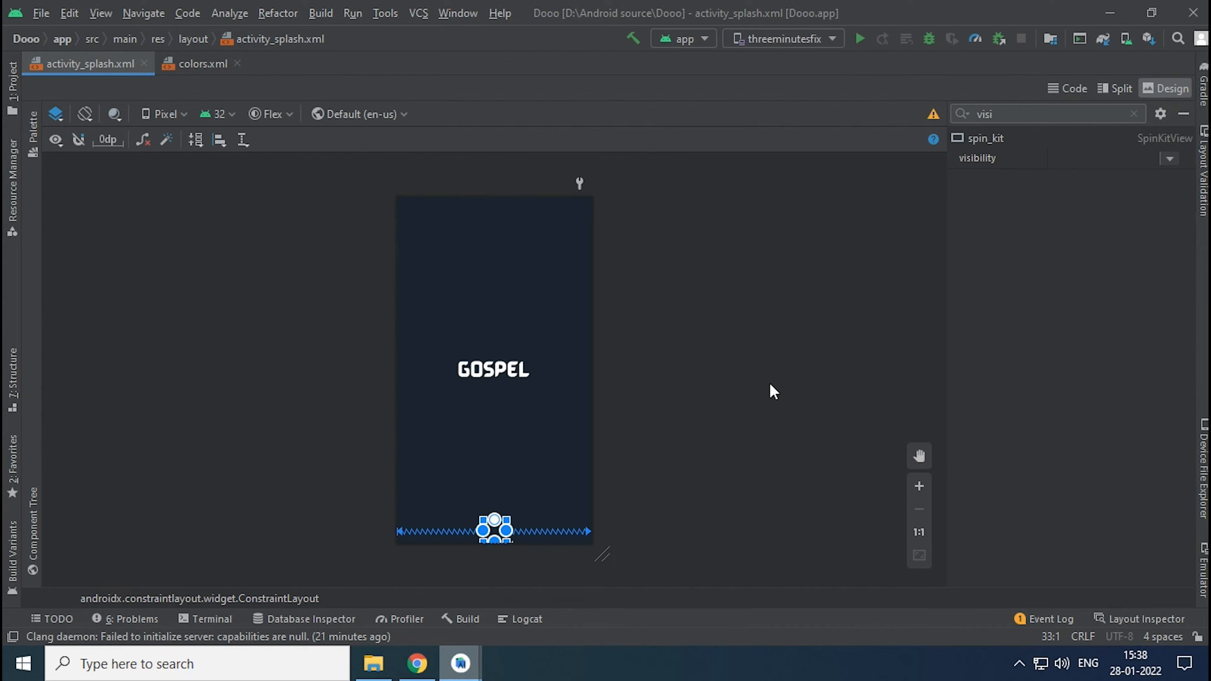
{"action": "left_click_drag", "start_coordinate": [1189, 267], "coordinate": [1182, 340]}
{"action": "left_click", "coordinate": [1080, 358]}
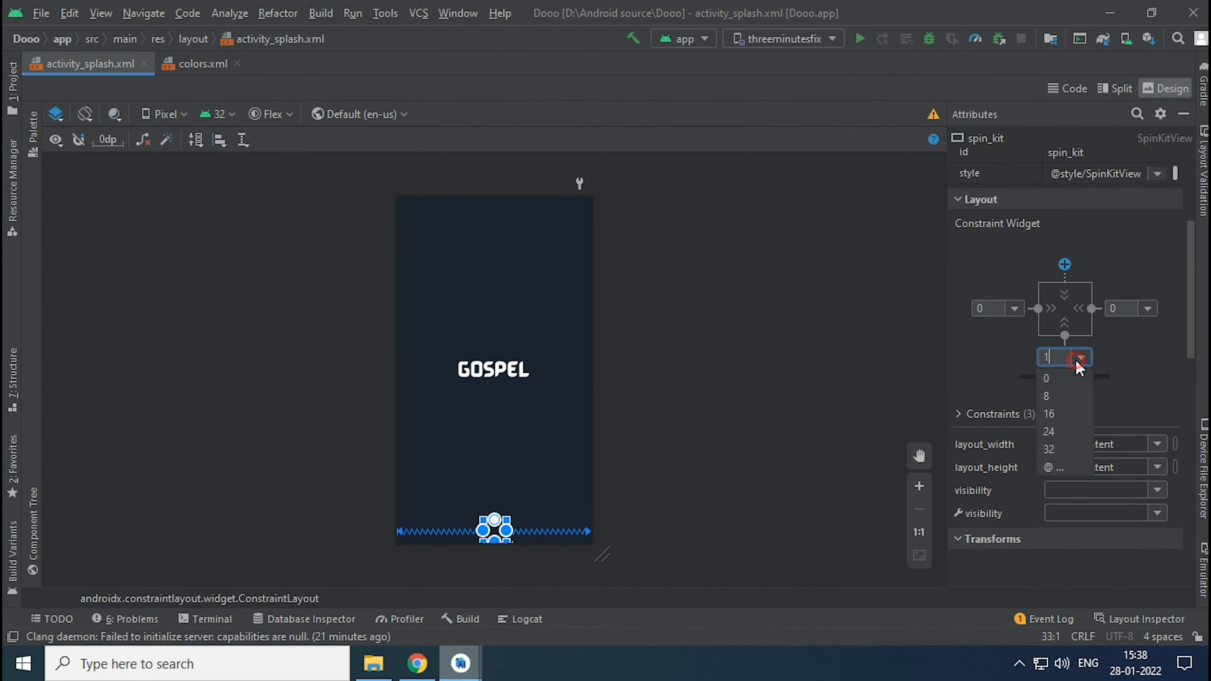
{"action": "left_click", "coordinate": [1064, 413]}
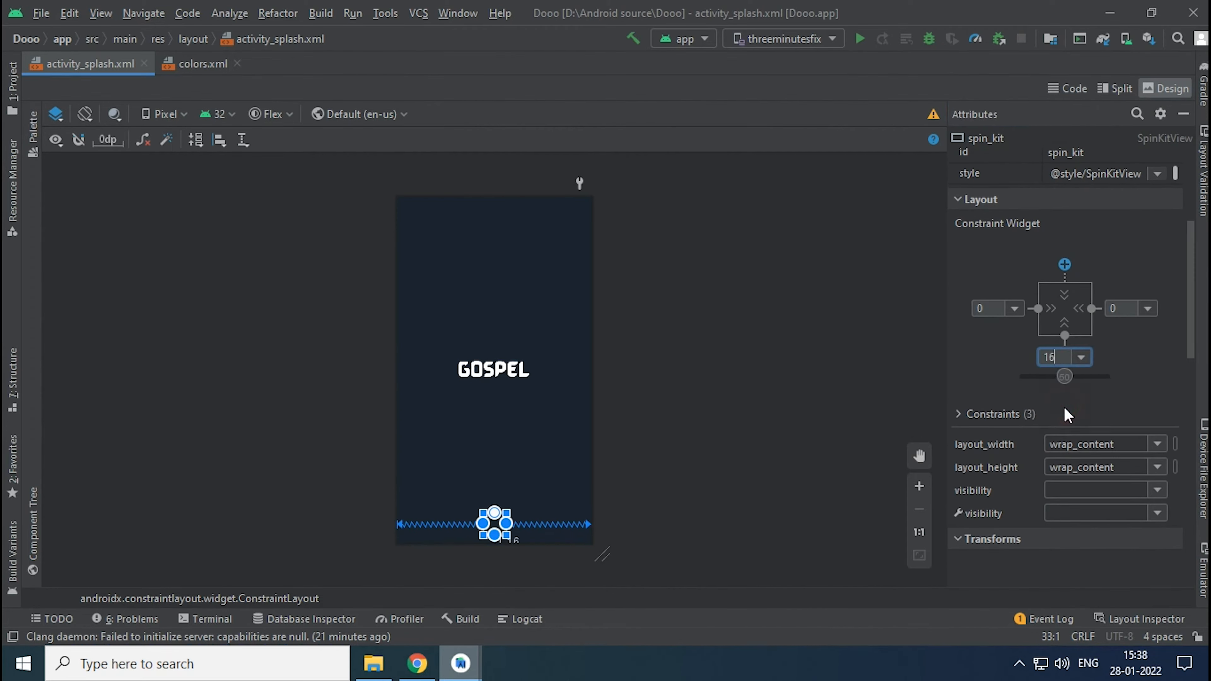
{"action": "left_click", "coordinate": [1080, 357]}
{"action": "left_click", "coordinate": [1061, 434]}
{"action": "left_click", "coordinate": [822, 428]}
{"action": "left_click", "coordinate": [470, 514]}
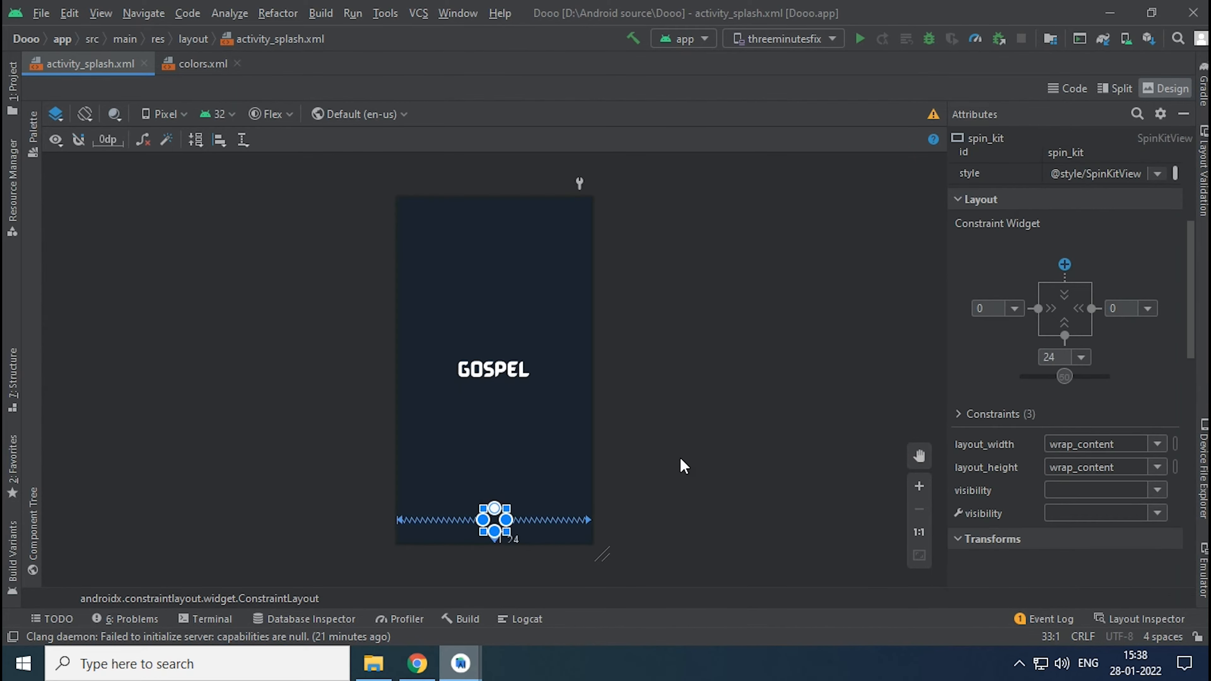
{"action": "left_click", "coordinate": [691, 446]}
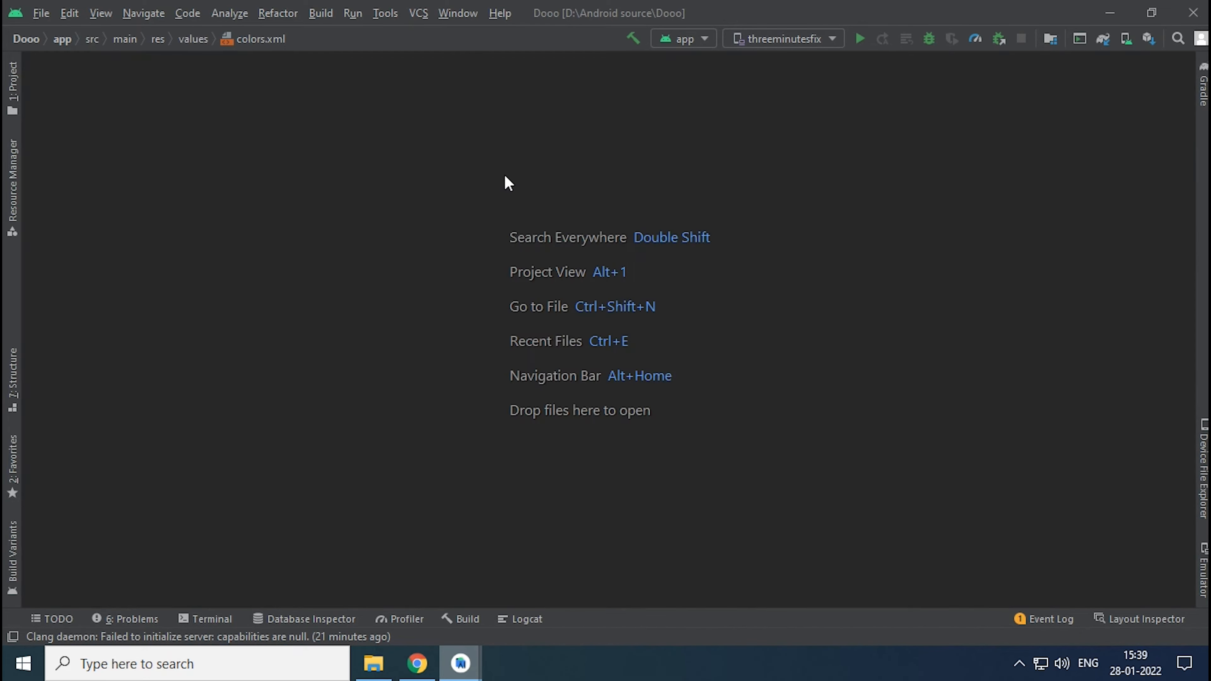
- Start creating a new Image Asset in the app's res folder
{"action": "left_click", "coordinate": [5, 90]}
{"action": "left_click", "coordinate": [49, 158]}
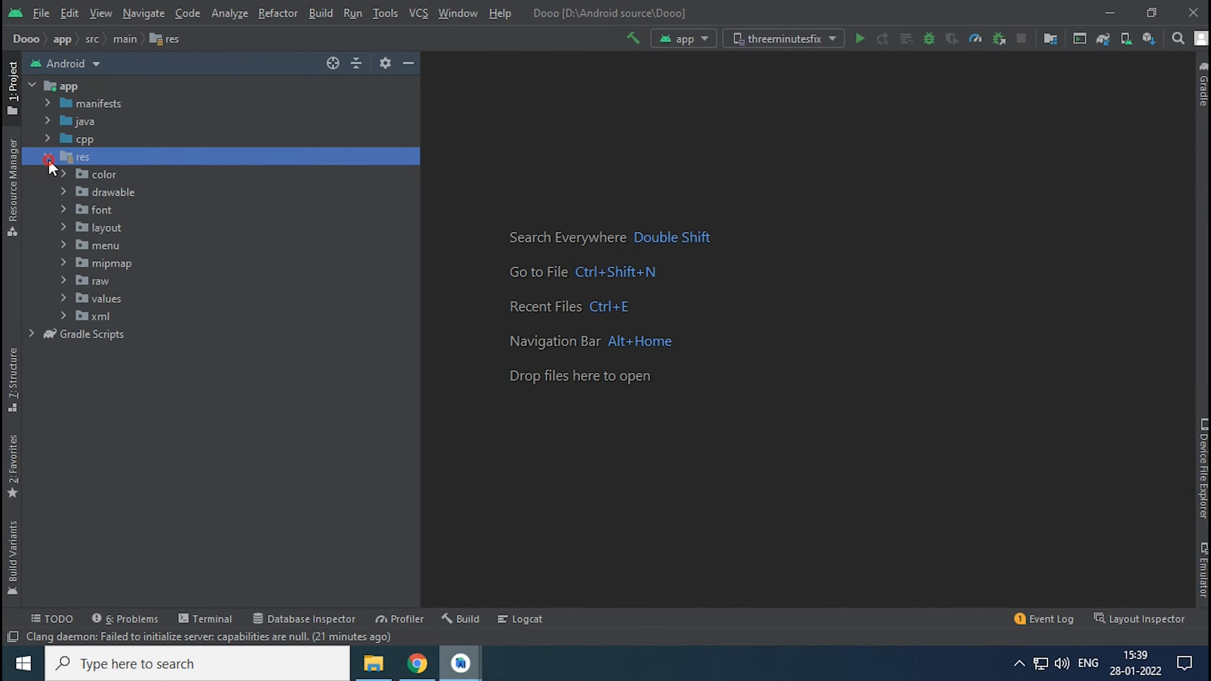
{"action": "right_click", "coordinate": [77, 161]}
{"action": "mouse_move", "coordinate": [83, 169]}
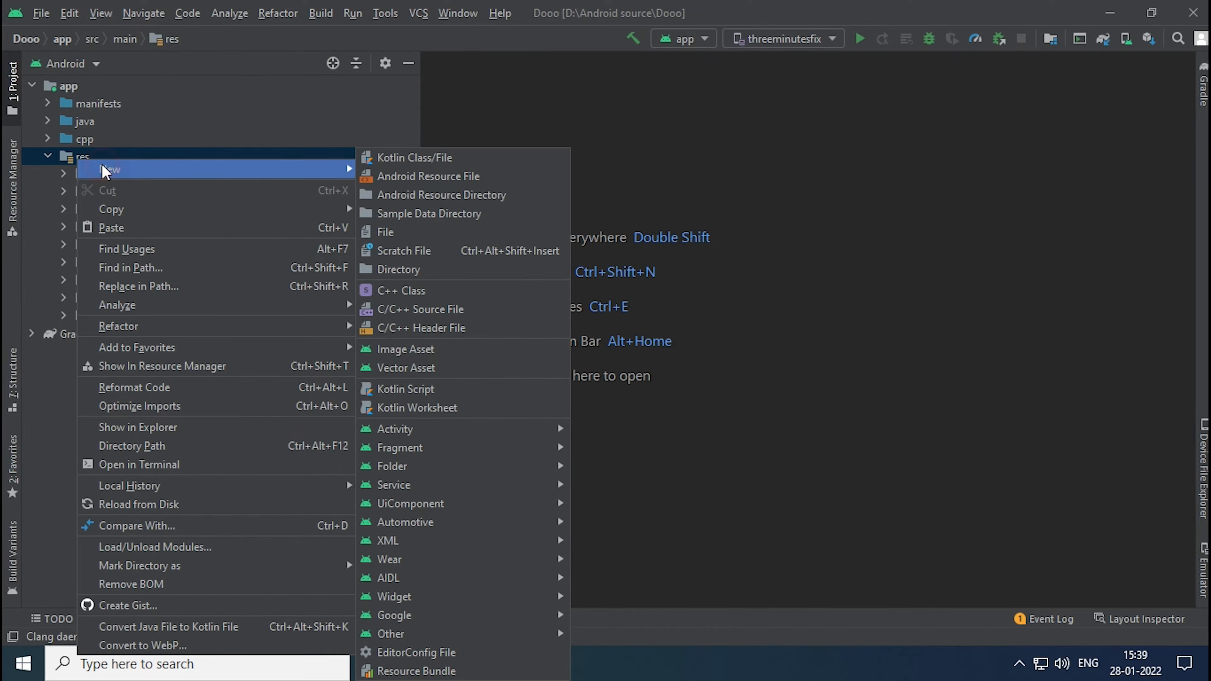
{"action": "left_click", "coordinate": [395, 349]}
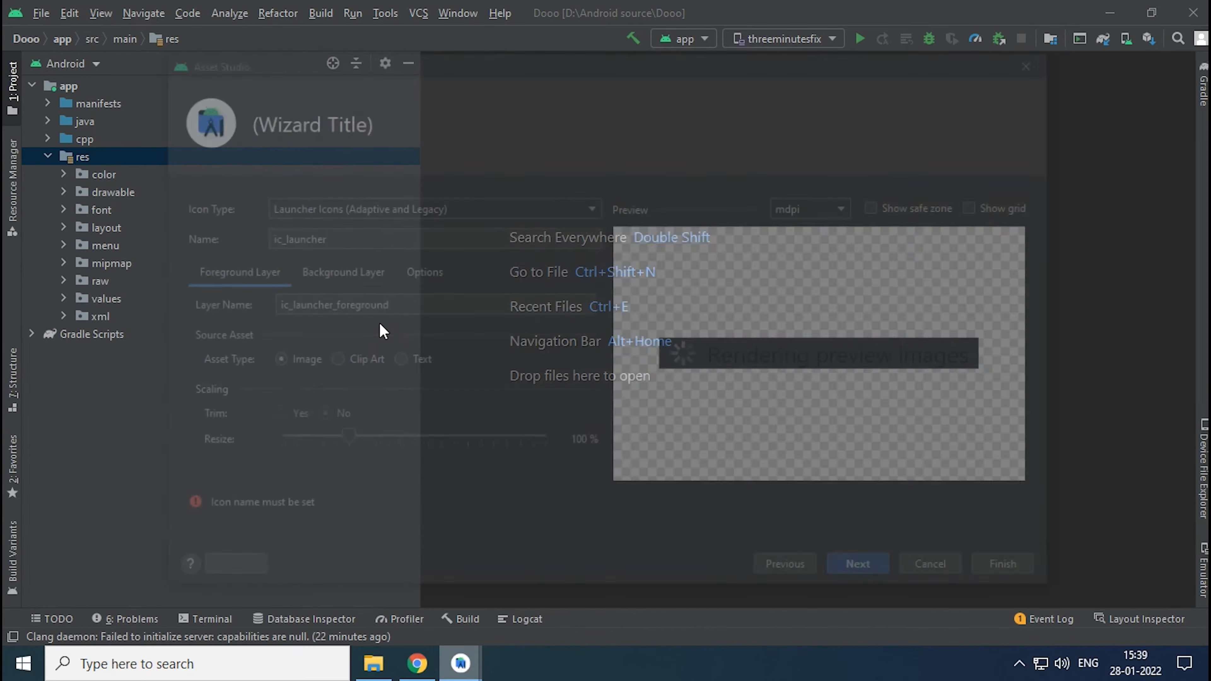
- Use logo.png from Downloads as the launcher icon's foreground image and resize that layer to 68 %
{"action": "left_click", "coordinate": [455, 388]}
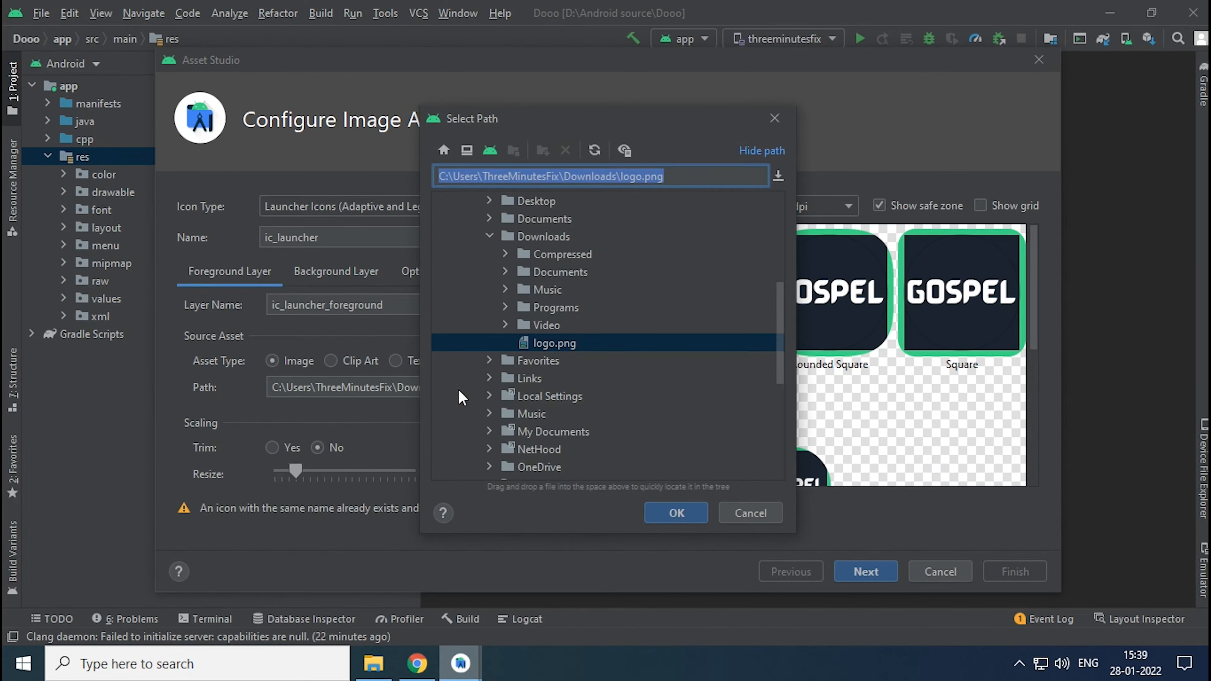
{"action": "left_click", "coordinate": [561, 345]}
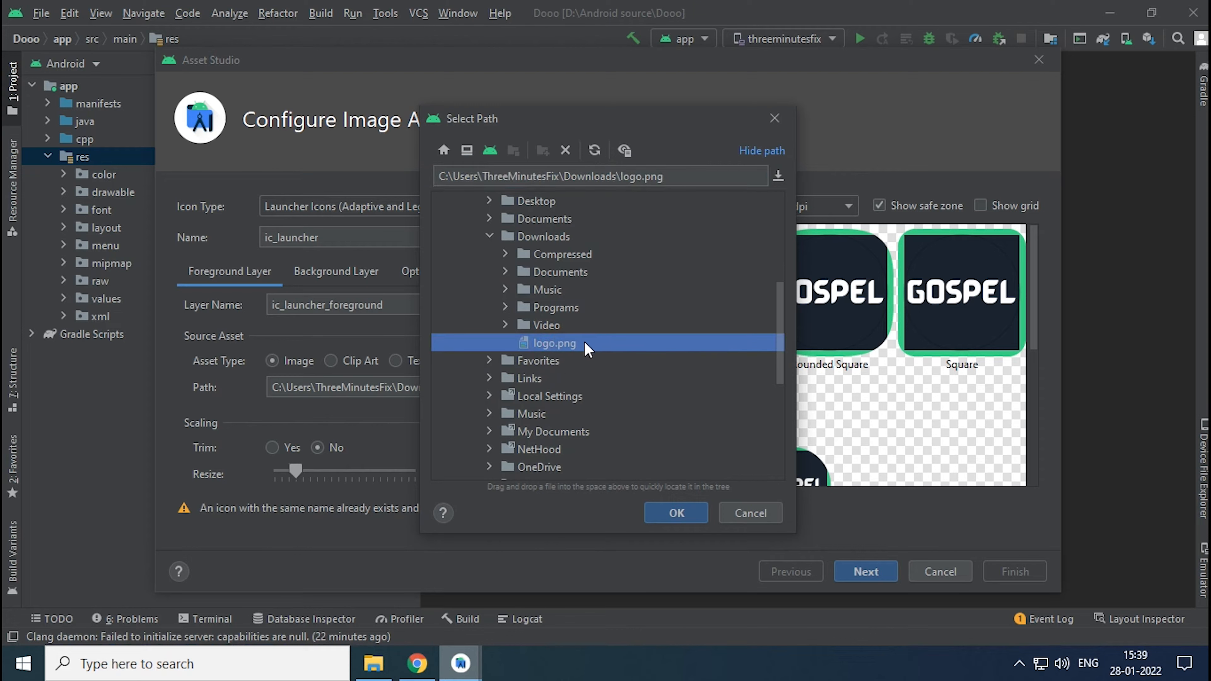
{"action": "left_click", "coordinate": [660, 510]}
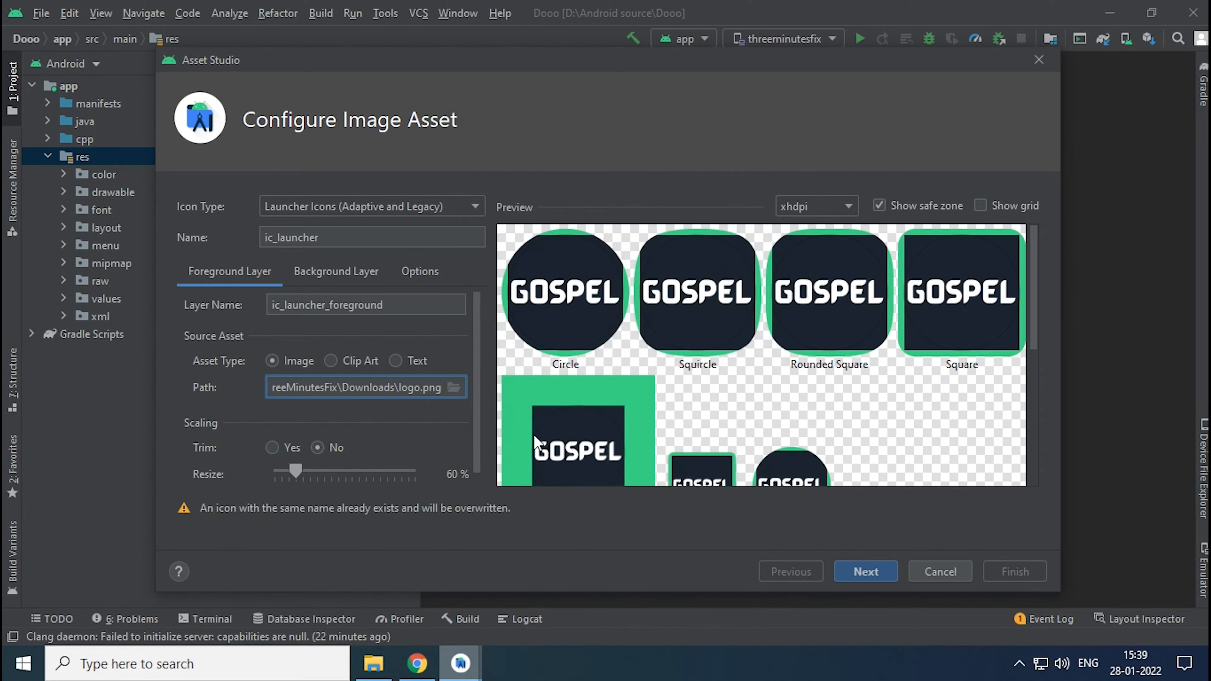
{"action": "left_click_drag", "start_coordinate": [297, 471], "coordinate": [300, 472]}
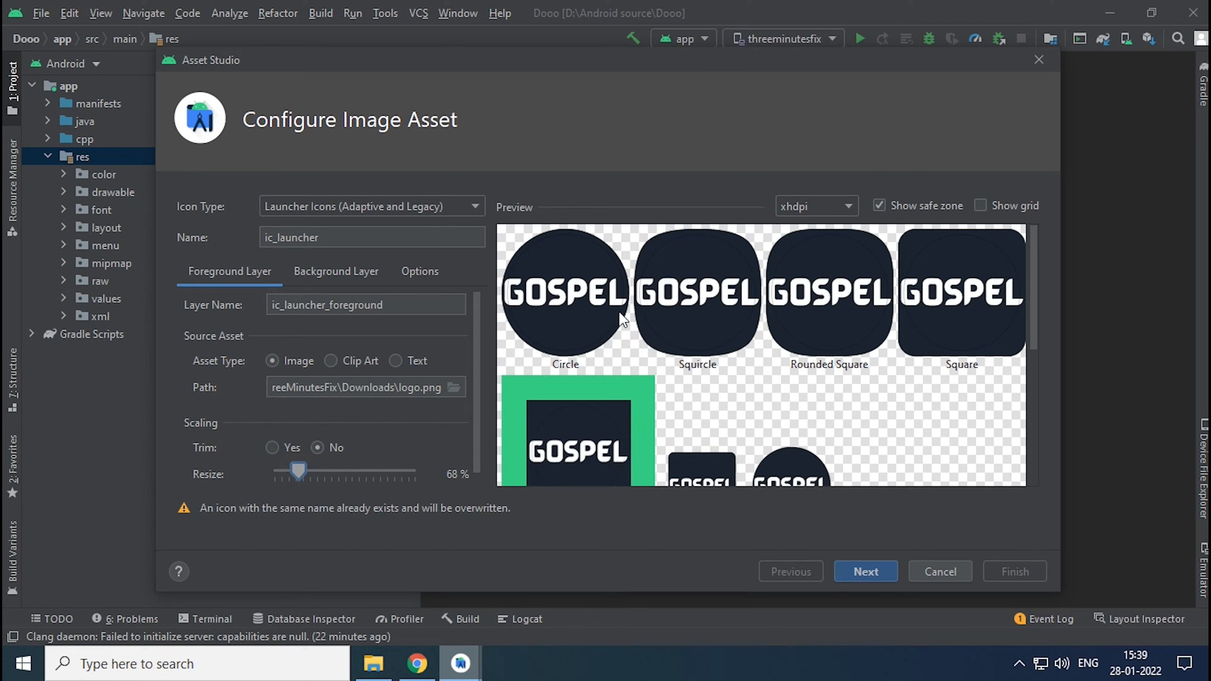
- Set the launcher icon's background layer color to black, 000000
{"action": "left_click", "coordinate": [336, 271]}
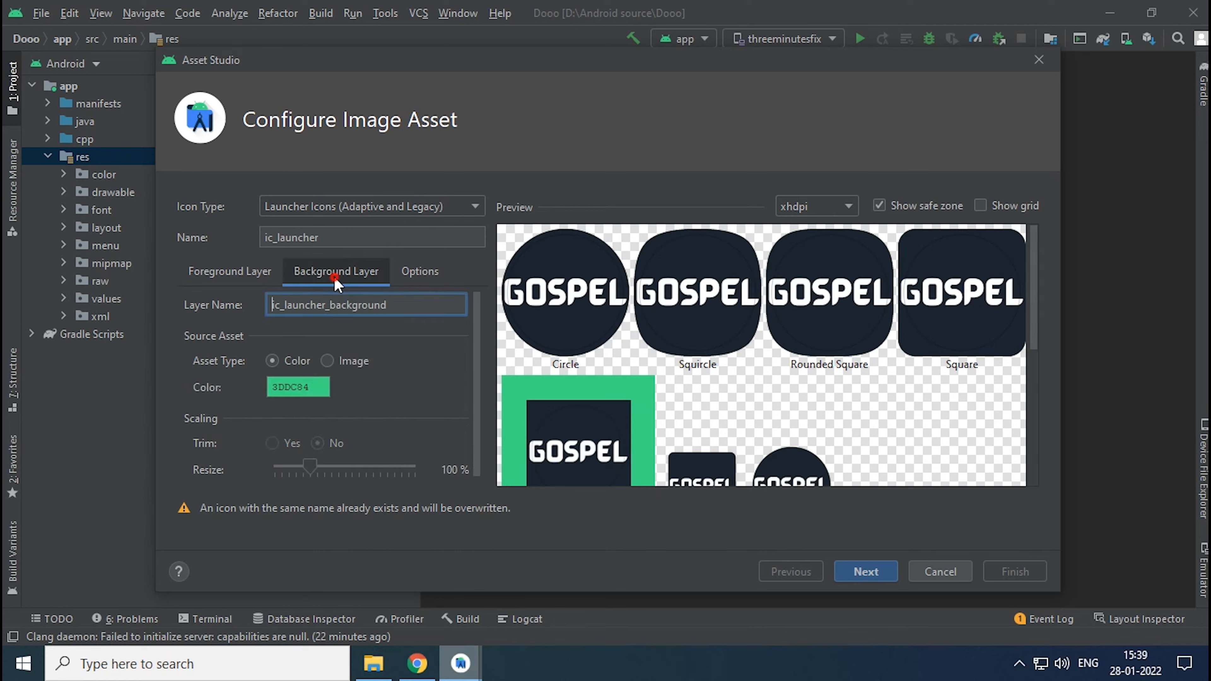
{"action": "left_click", "coordinate": [305, 391]}
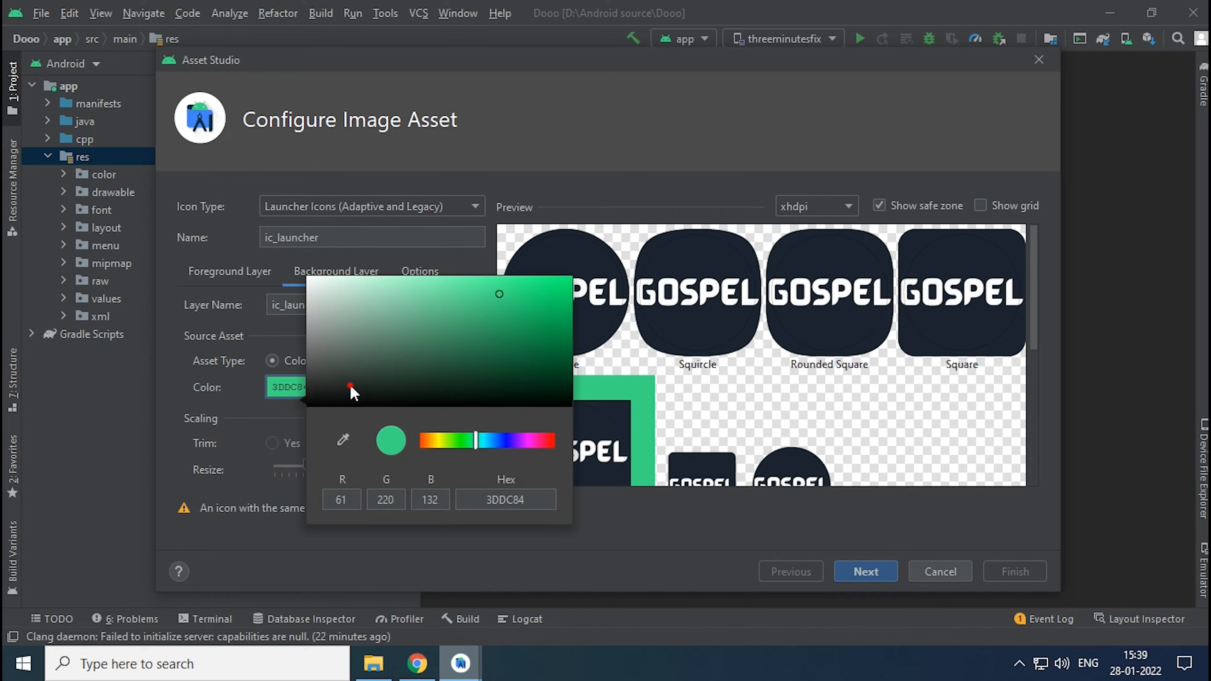
{"action": "left_click_drag", "start_coordinate": [353, 392], "coordinate": [298, 416]}
{"action": "left_click", "coordinate": [278, 420]}
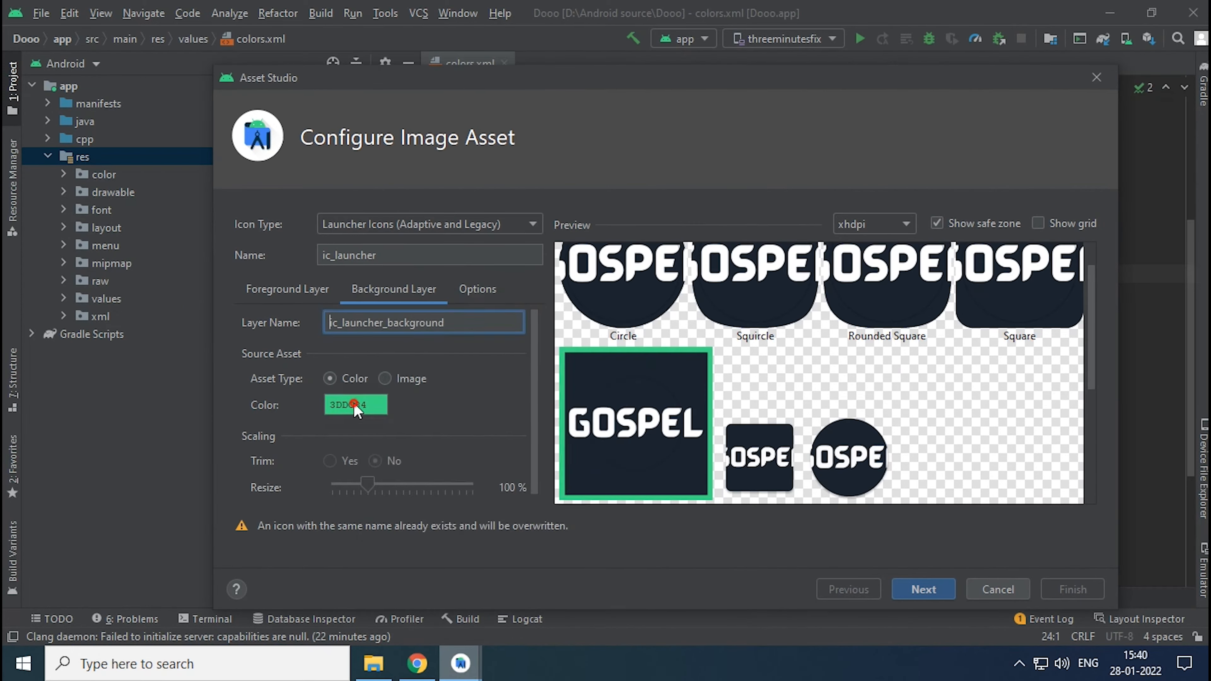
- Set the launcher icon's background layer color to hex 1B242F
{"action": "left_click", "coordinate": [350, 404]}
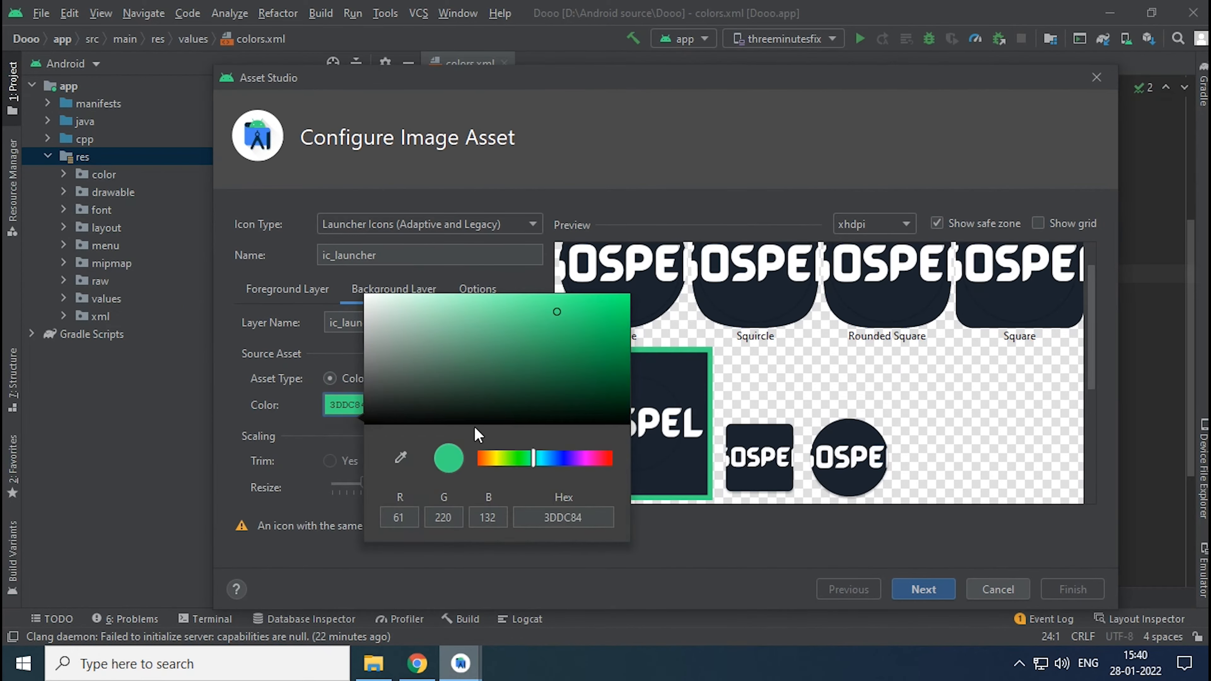
{"action": "left_click", "coordinate": [578, 521]}
{"action": "left_click", "coordinate": [558, 513]}
{"action": "left_click_drag", "start_coordinate": [554, 512], "coordinate": [541, 509]}
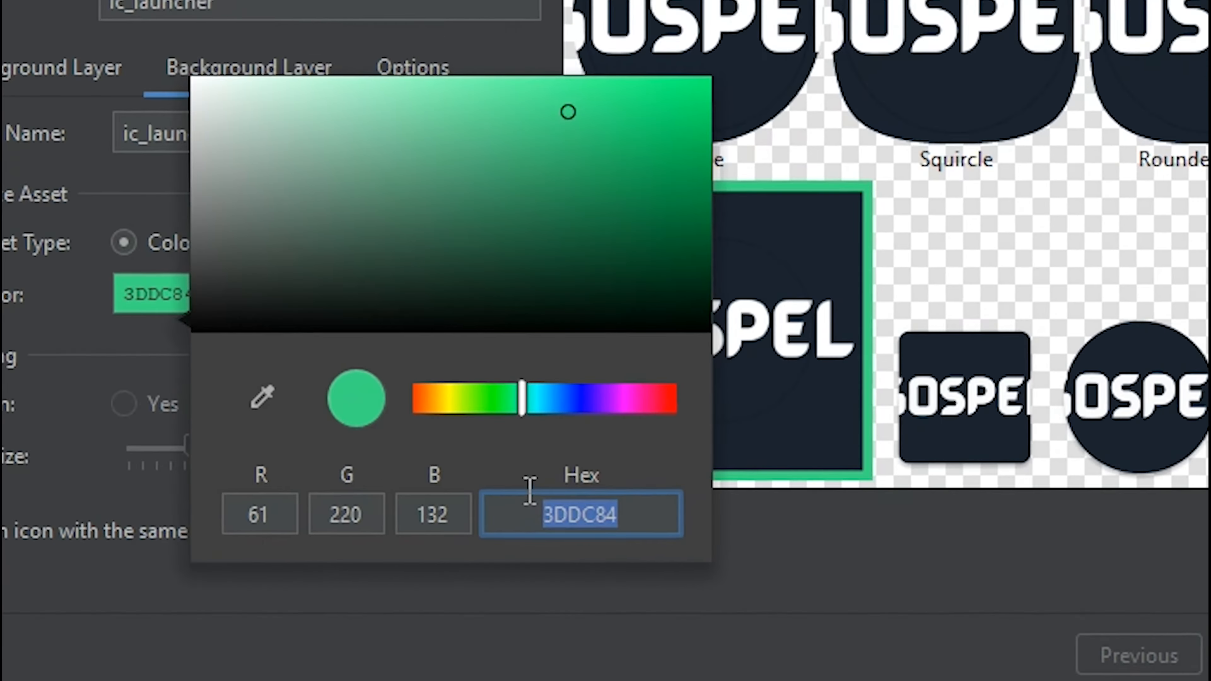
{"action": "type", "text": "1B2"}
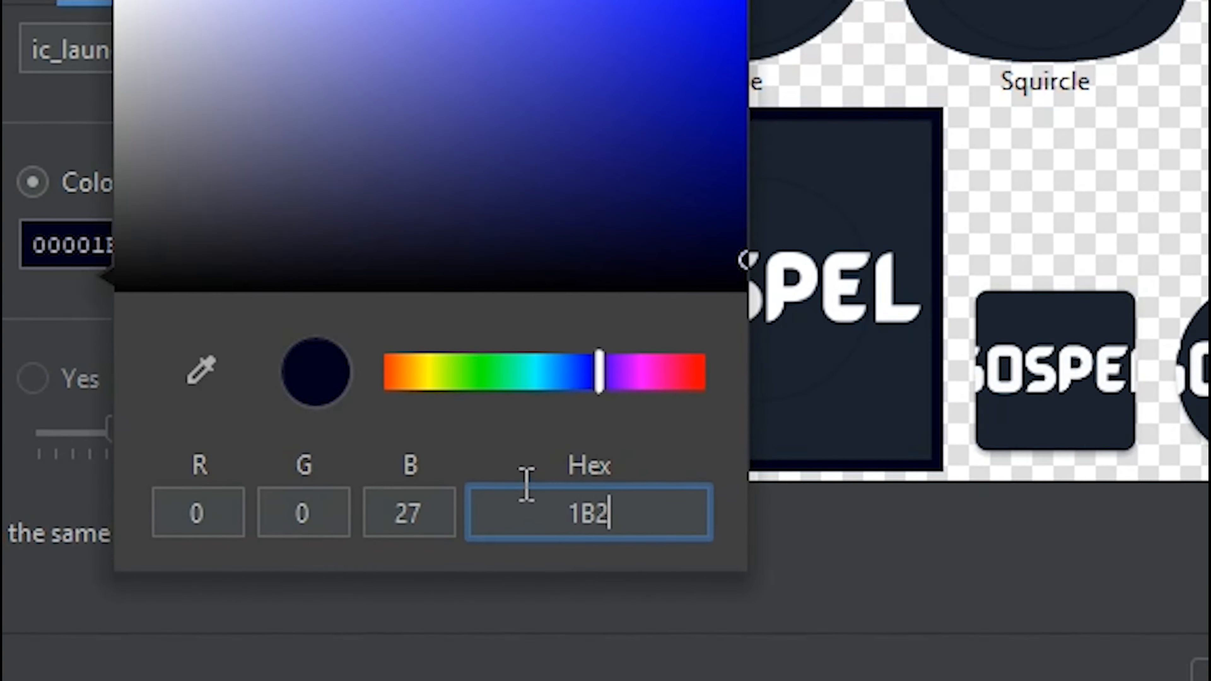
{"action": "type", "text": "42F"}
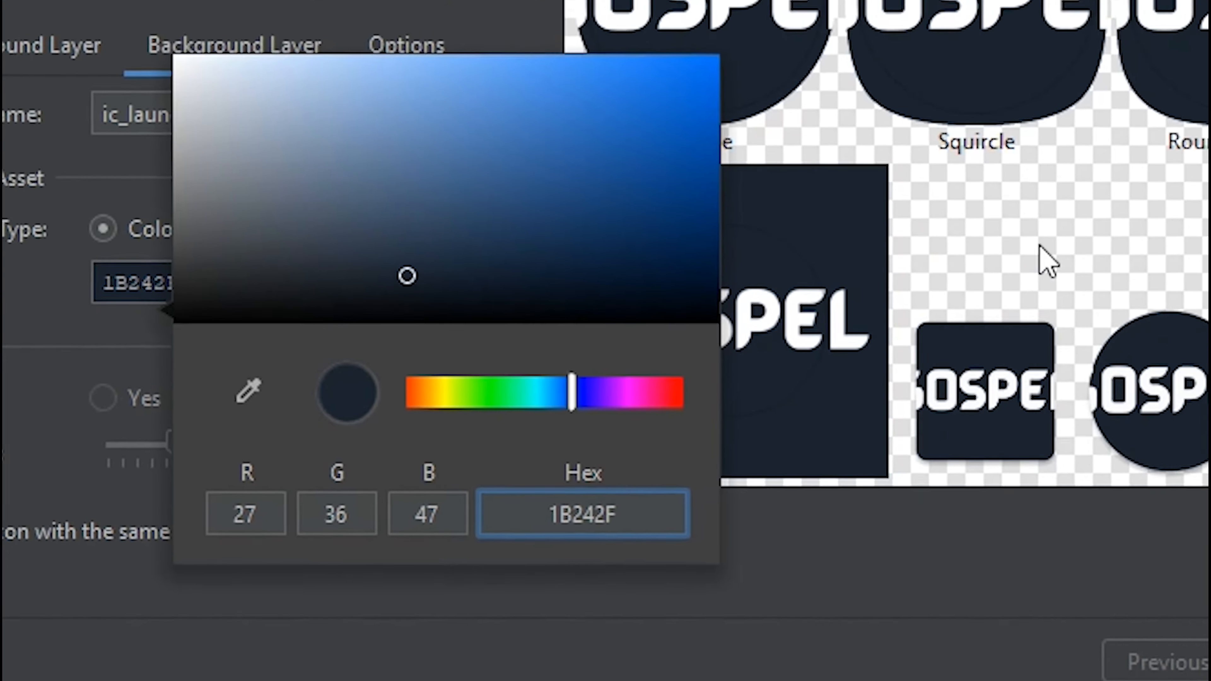
{"action": "left_click", "coordinate": [1120, 207]}
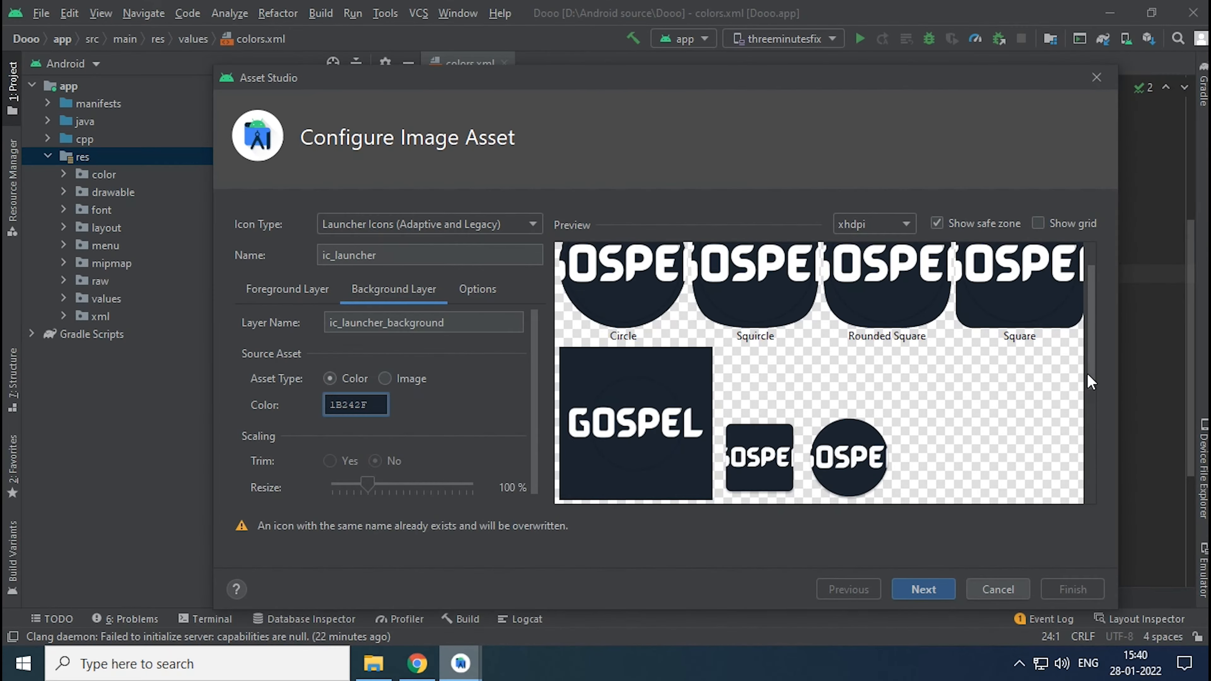
- Resize the foreground logo to 60 % and generate the launcher icons in the main res directory, overwriting the existing files
{"action": "mouse_move", "coordinate": [1088, 374]}
{"action": "left_mouse_down"}
{"action": "mouse_move", "coordinate": [1089, 341]}
{"action": "mouse_move", "coordinate": [1082, 381]}
{"action": "left_mouse_up"}
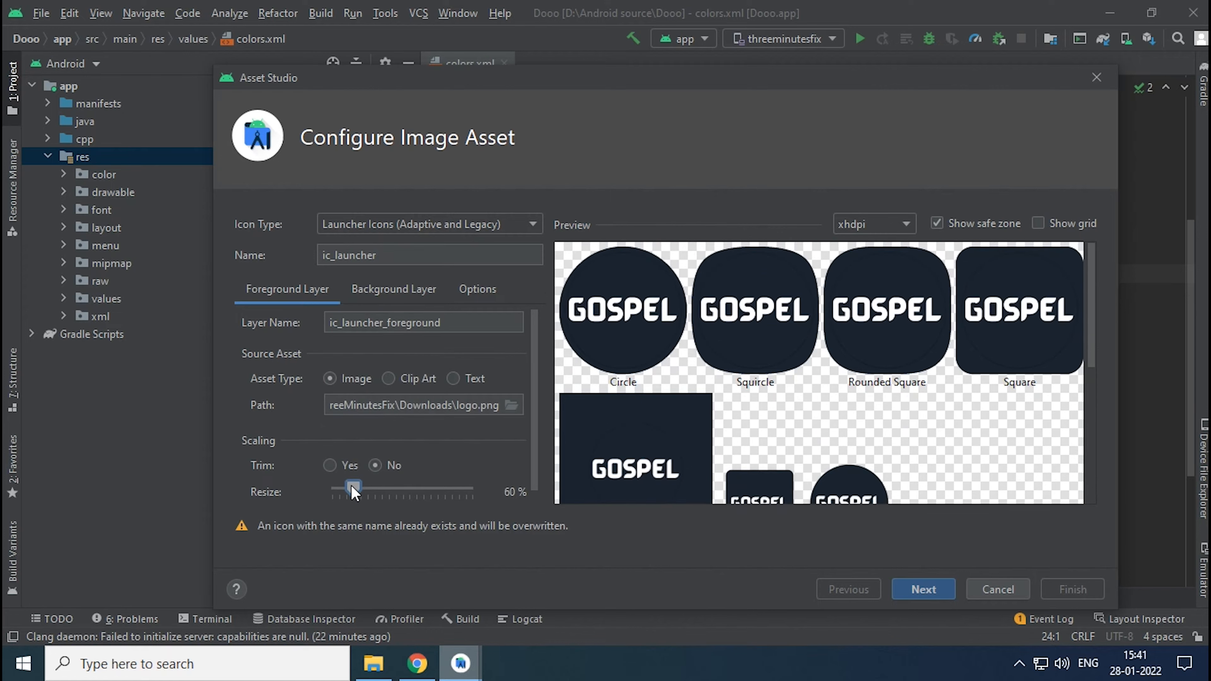
{"action": "left_click", "coordinate": [923, 590]}
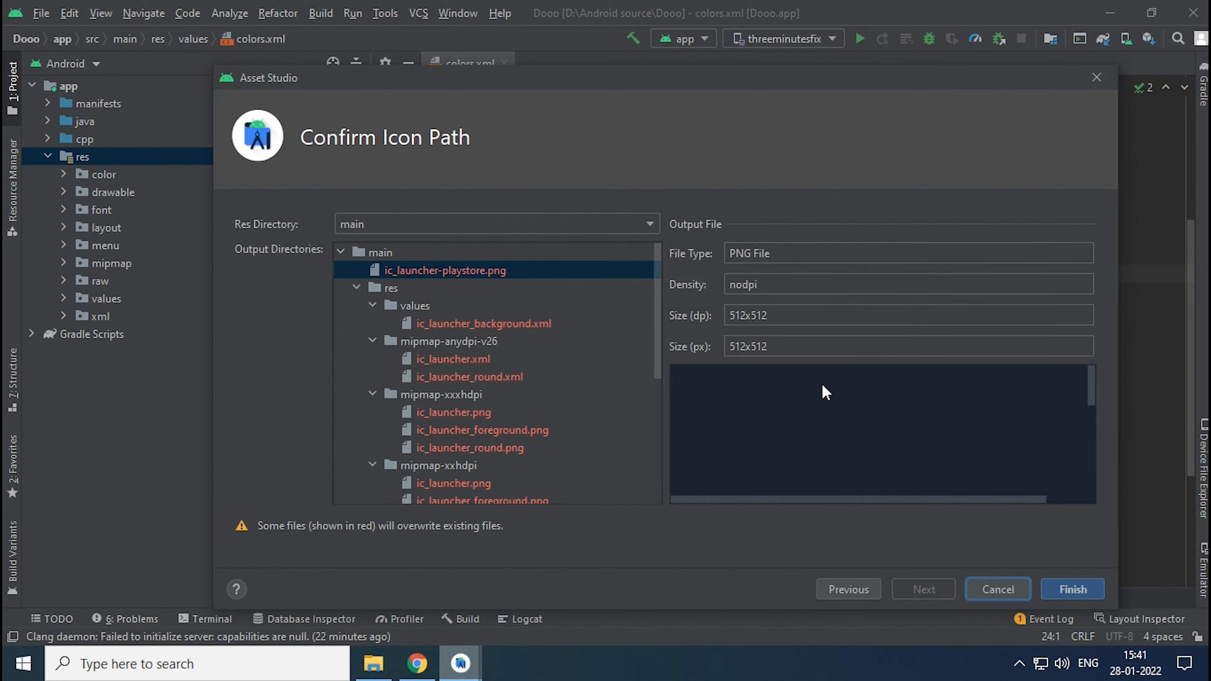
{"action": "left_click_drag", "start_coordinate": [655, 296], "coordinate": [643, 474]}
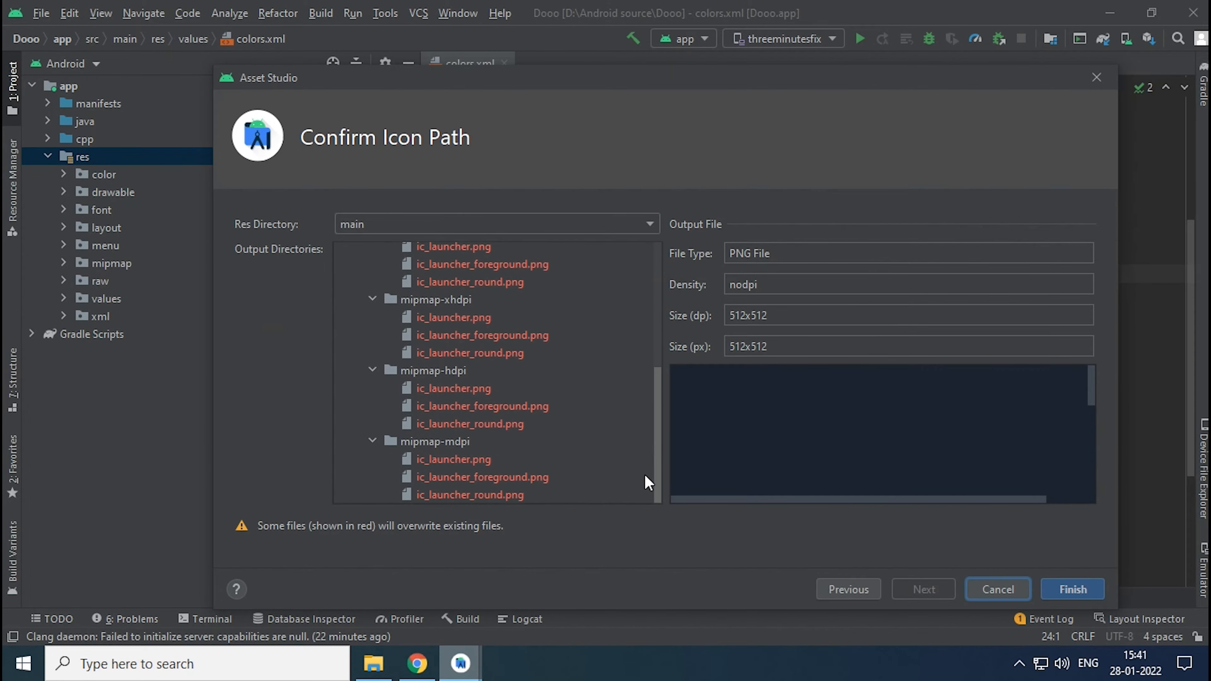
{"action": "left_click", "coordinate": [1074, 590]}
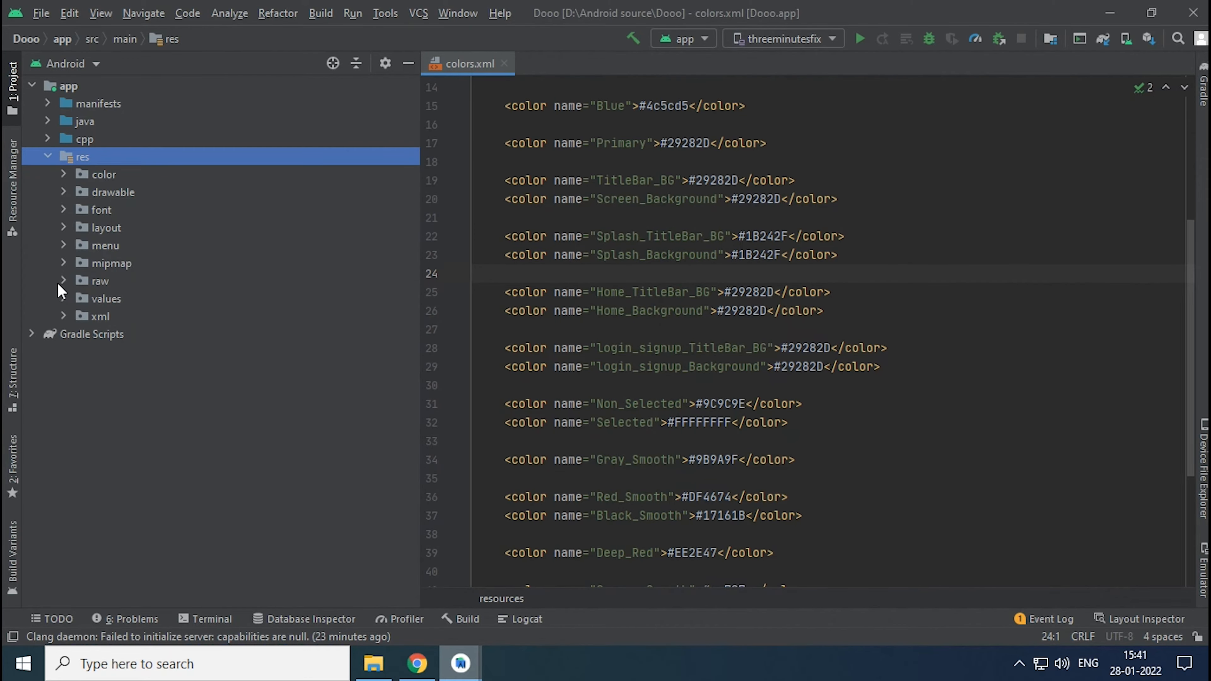
- Delete the hdpi and mdpi ic_launcher.png files from the ic_launcher group in the res mipmap folder
{"action": "left_click", "coordinate": [63, 264]}
{"action": "left_click", "coordinate": [79, 281]}
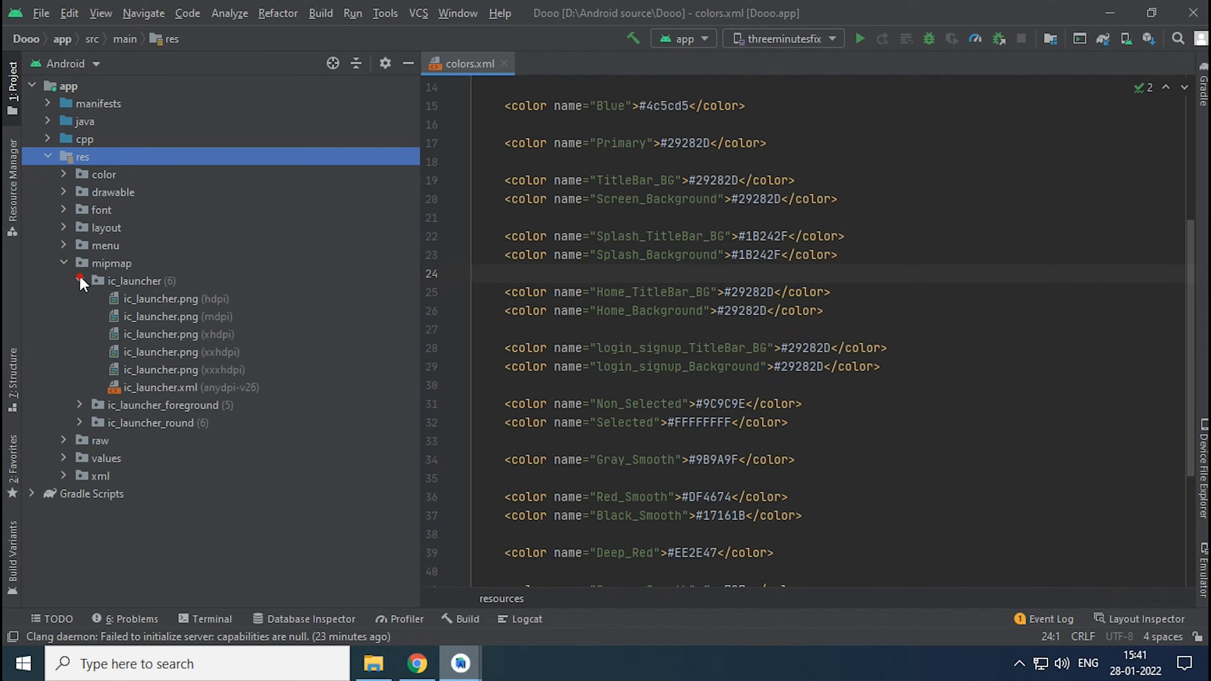
{"action": "left_click", "coordinate": [169, 300]}
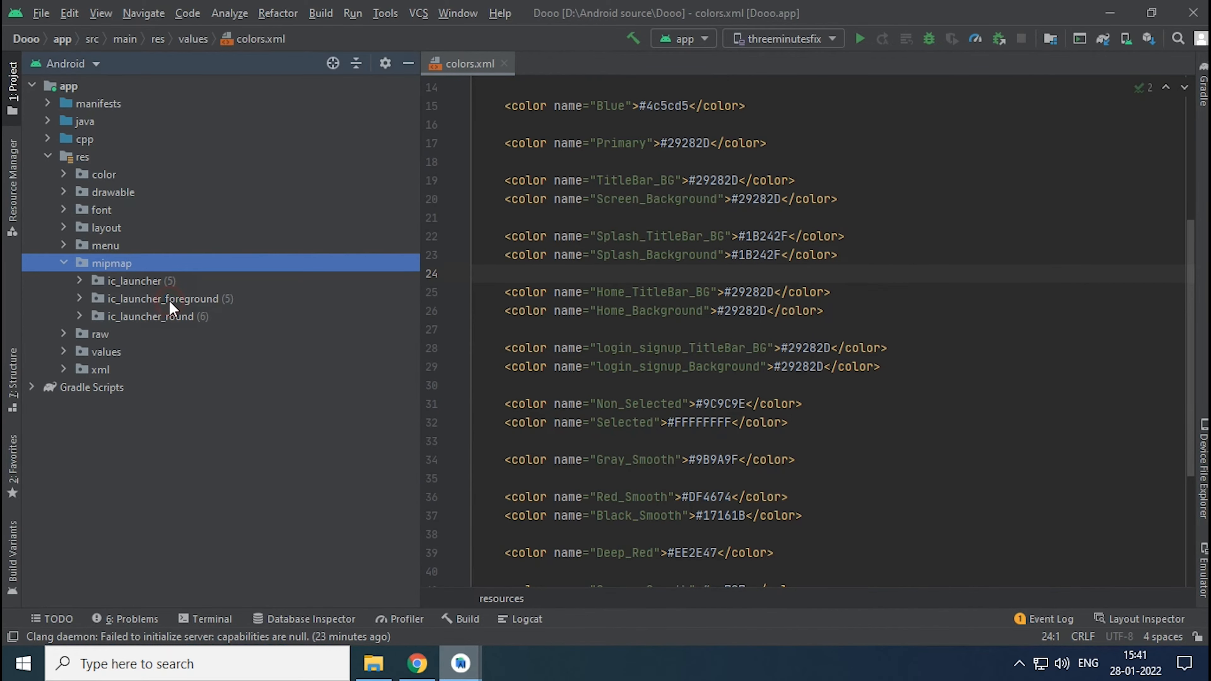
{"action": "left_click", "coordinate": [75, 281]}
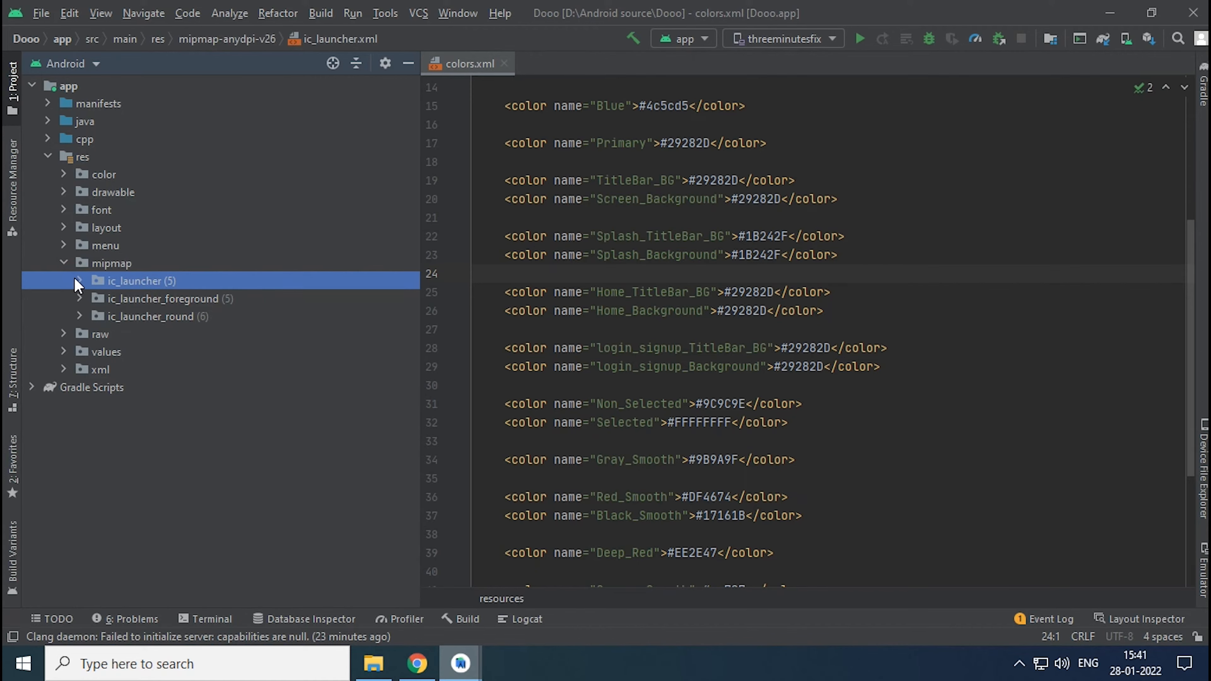
{"action": "left_click", "coordinate": [78, 279]}
{"action": "left_click", "coordinate": [151, 305]}
{"action": "key", "text": "Delete"}
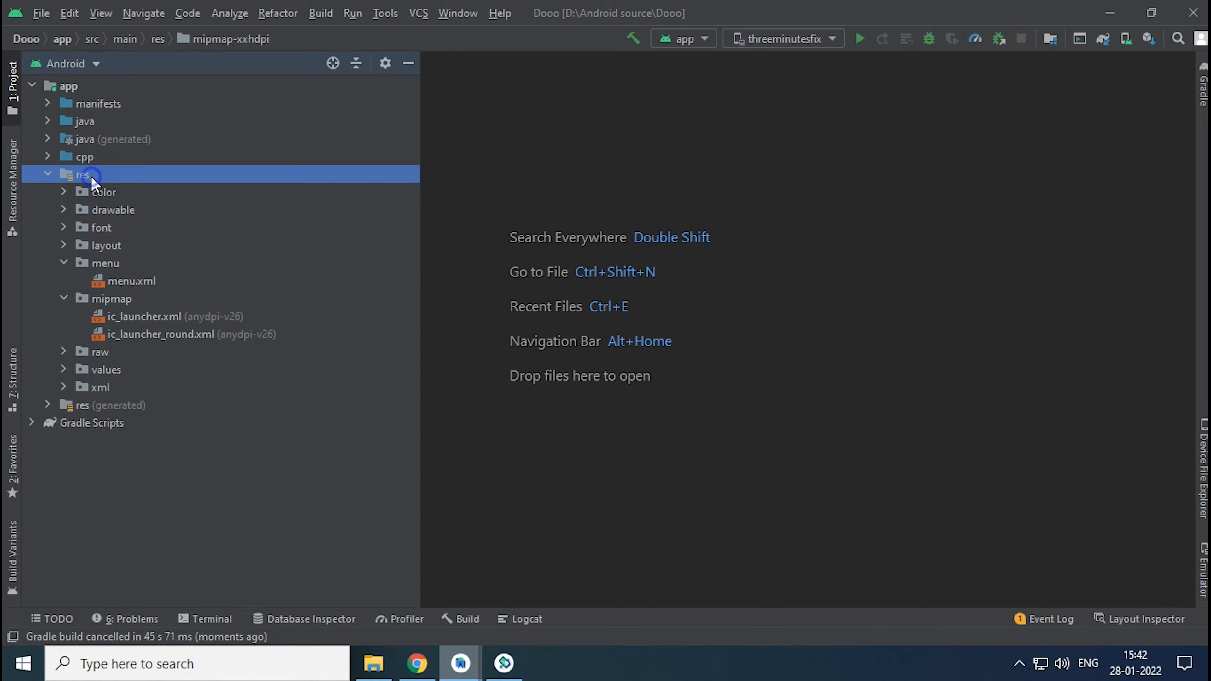
- Generate the ic_launcher image asset with the GOSPEL foreground and 1B242F background in the main res directory, overwriting the existing files
{"action": "right_click", "coordinate": [90, 174]}
{"action": "mouse_move", "coordinate": [281, 187]}
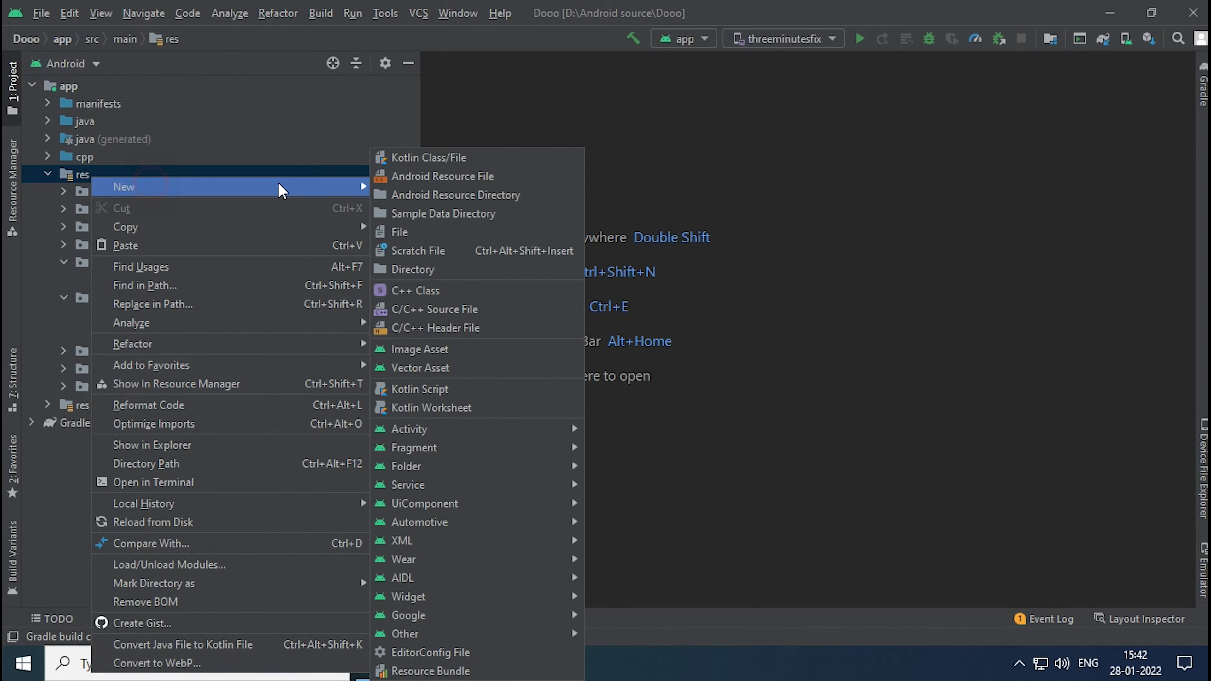
{"action": "left_click", "coordinate": [441, 351]}
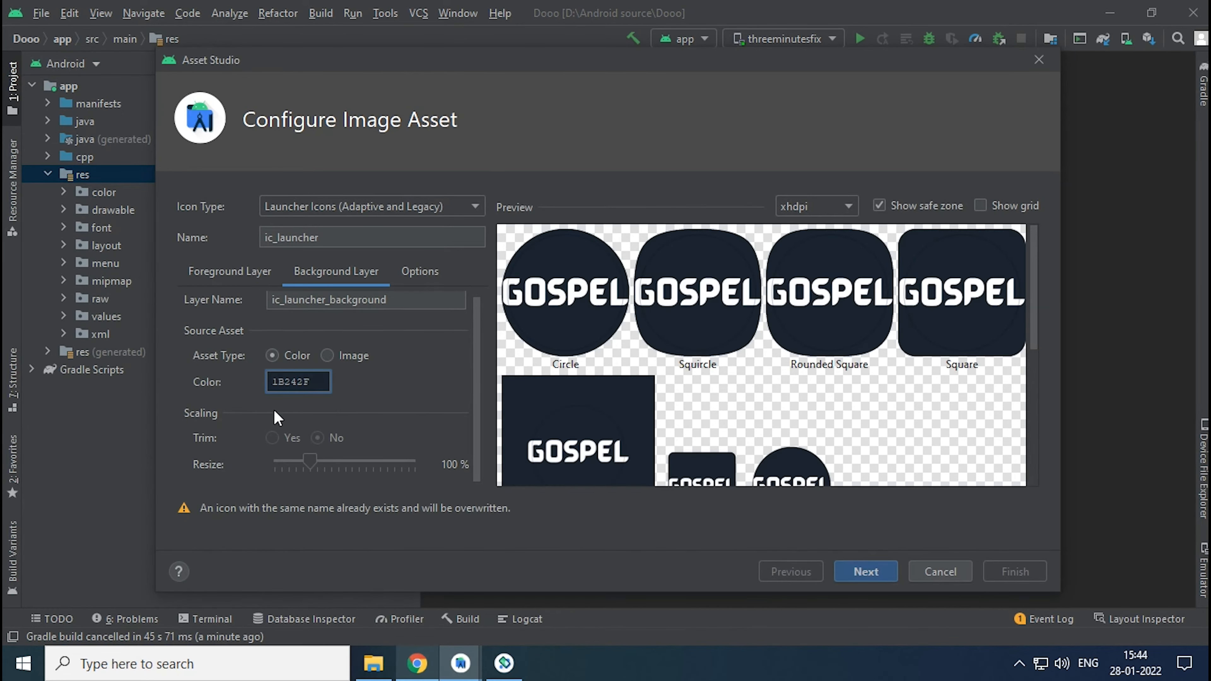
{"action": "left_click", "coordinate": [847, 572]}
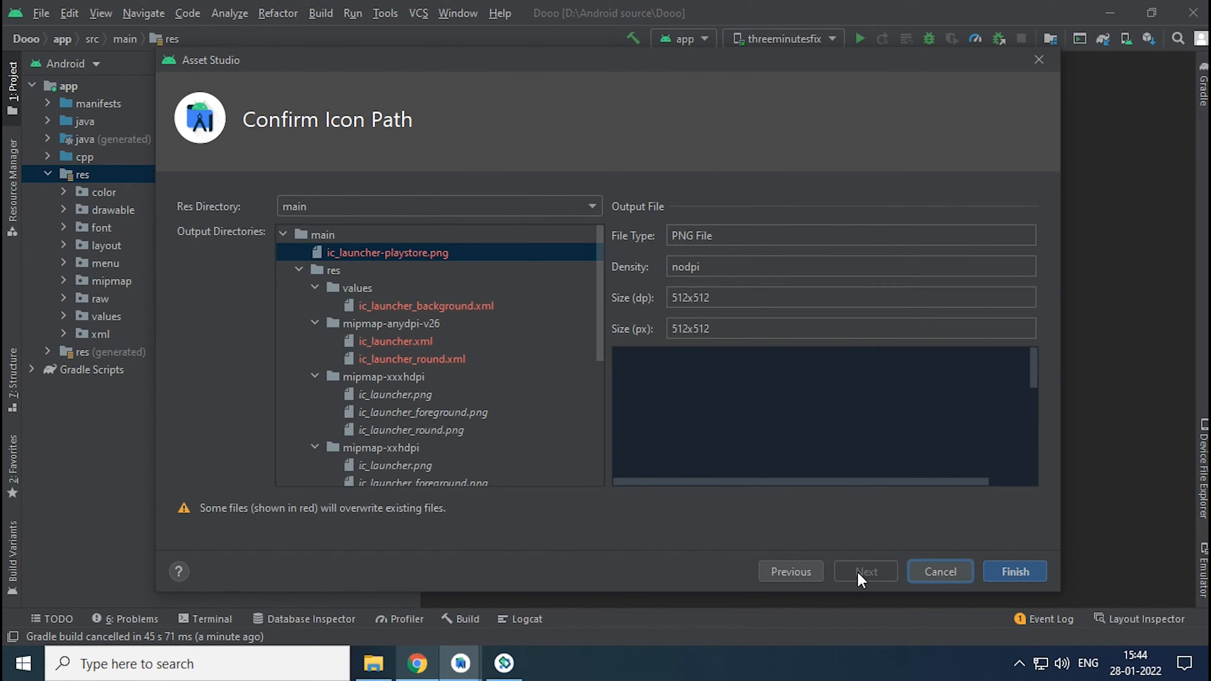
{"action": "left_click", "coordinate": [1003, 571]}
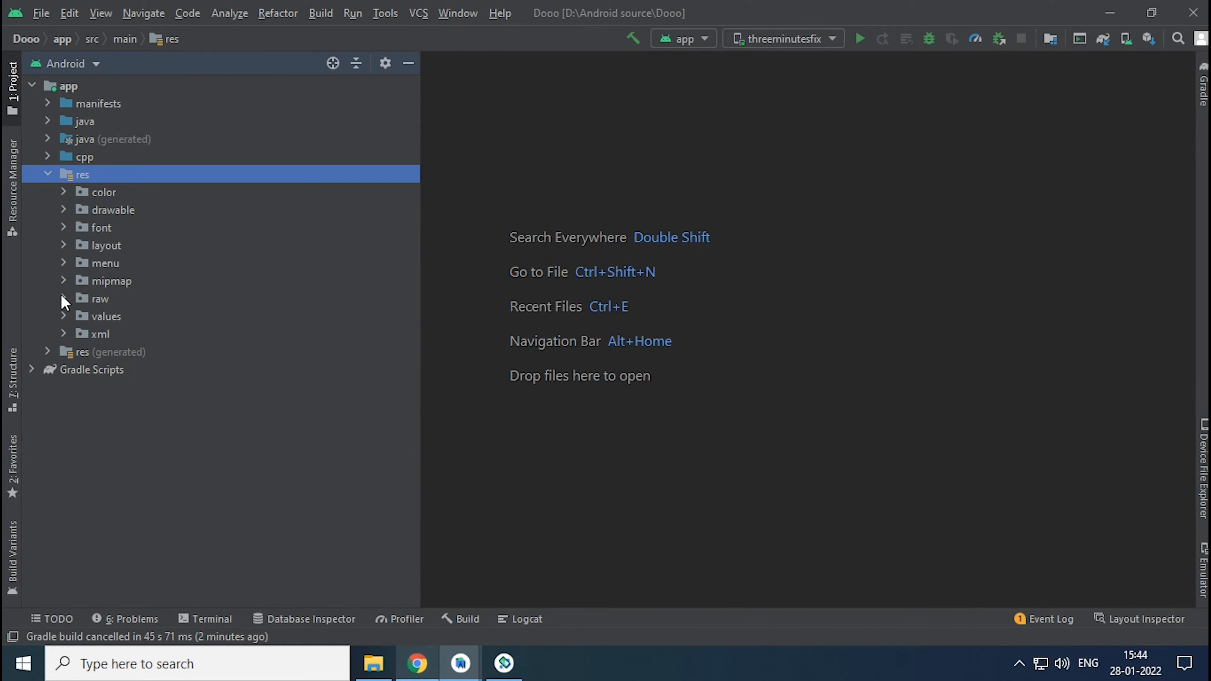
- Inspect the generated mdpi and xxxhdpi ic_launcher.png files in the res mipmap folder, closing each preview
{"action": "left_click", "coordinate": [61, 281]}
{"action": "left_click", "coordinate": [64, 281]}
{"action": "left_click", "coordinate": [80, 299]}
{"action": "double_click", "coordinate": [190, 334]}
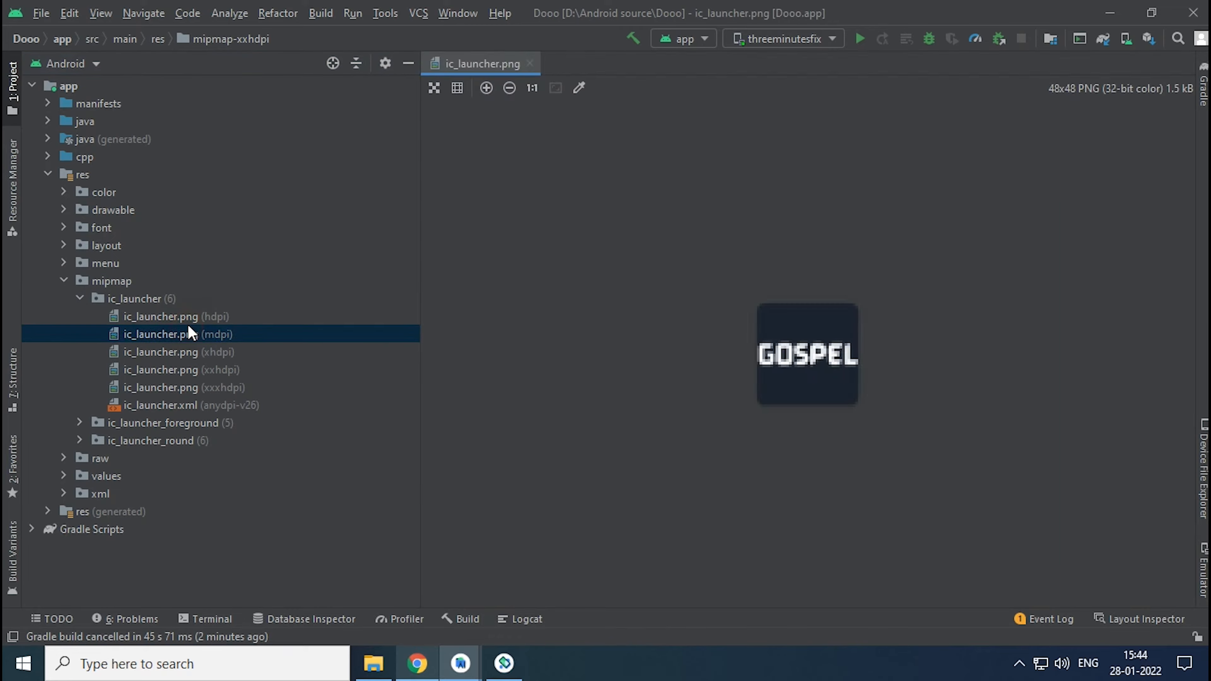
{"action": "left_click", "coordinate": [530, 63]}
{"action": "double_click", "coordinate": [177, 387]}
{"action": "left_click", "coordinate": [532, 63]}
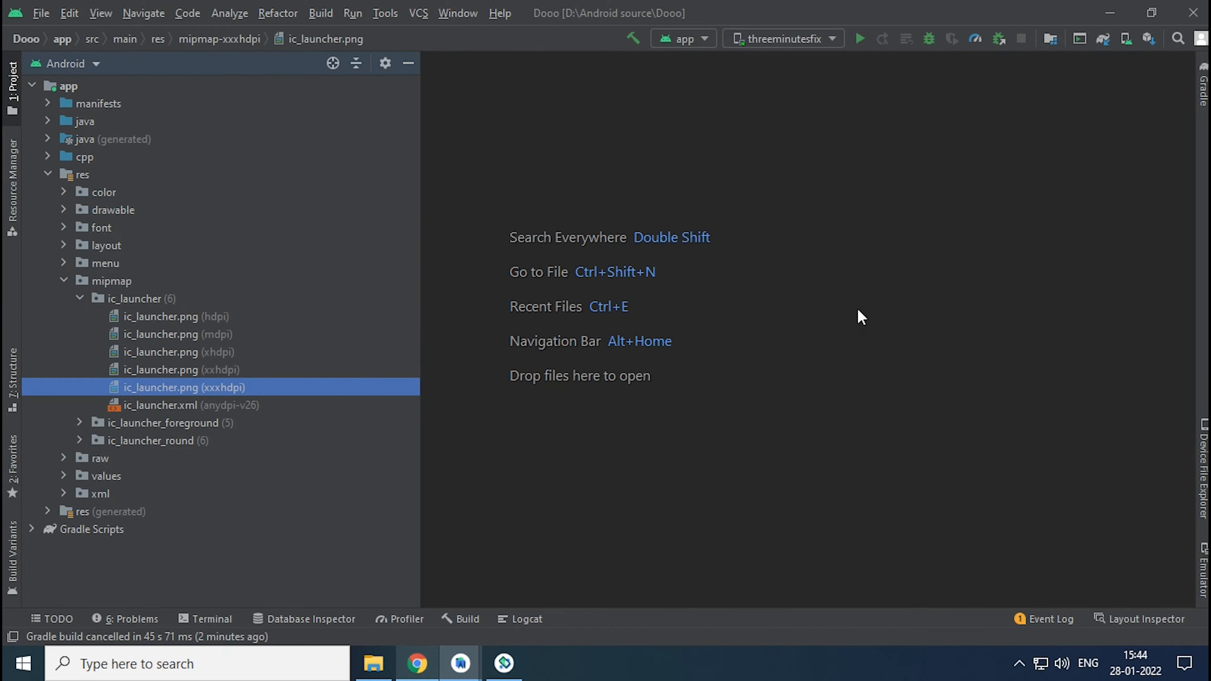
- Run the app on the emulator, check the Dooo launcher icon in the app drawer, and return to the app from the recent apps
{"action": "left_click", "coordinate": [859, 39]}
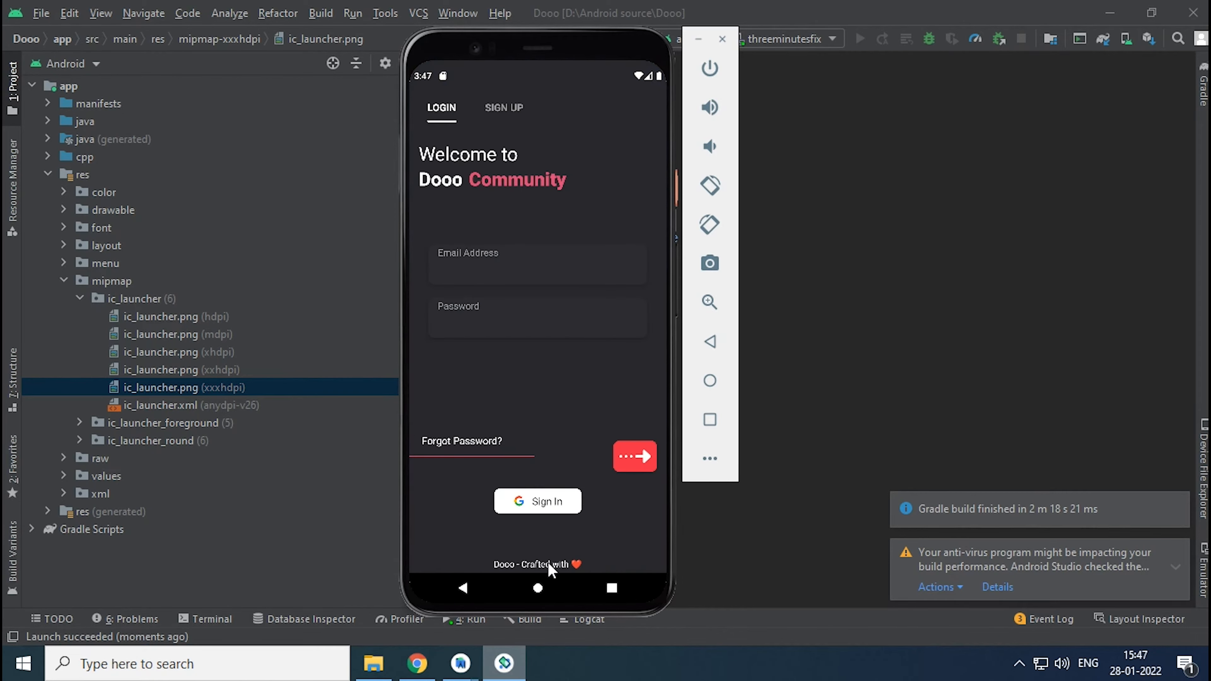
{"action": "left_click", "coordinate": [537, 588]}
{"action": "left_click_drag", "start_coordinate": [542, 529], "coordinate": [541, 205]}
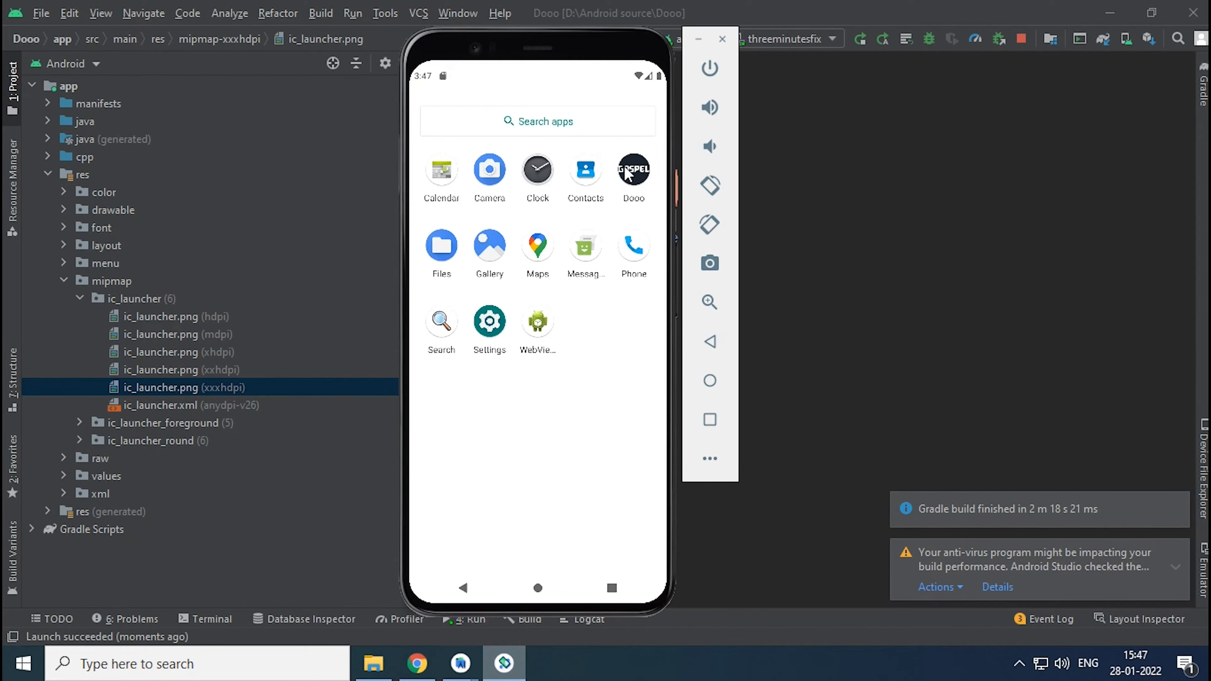
{"action": "left_click_drag", "start_coordinate": [554, 441], "coordinate": [537, 550]}
{"action": "left_click", "coordinate": [602, 589]}
{"action": "left_click", "coordinate": [498, 407]}
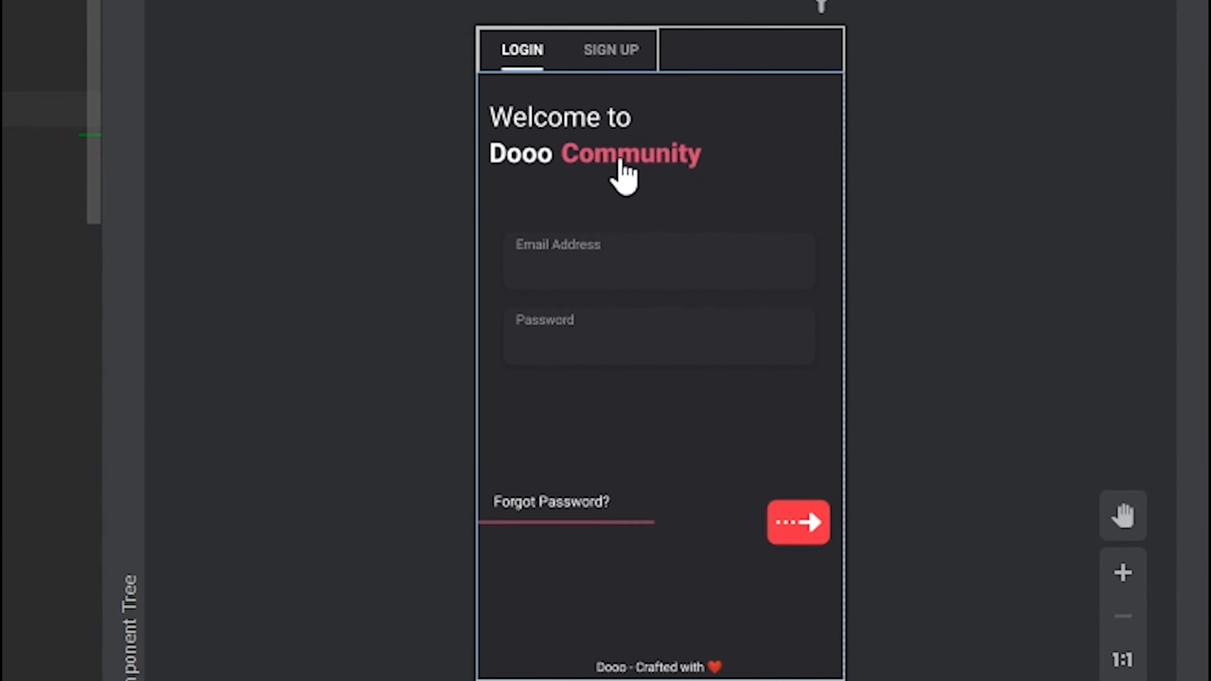
- Open the login.xml layout from the login screen preview and examine the attributes of the Dooo and Community heading texts
{"action": "double_click", "coordinate": [542, 161]}
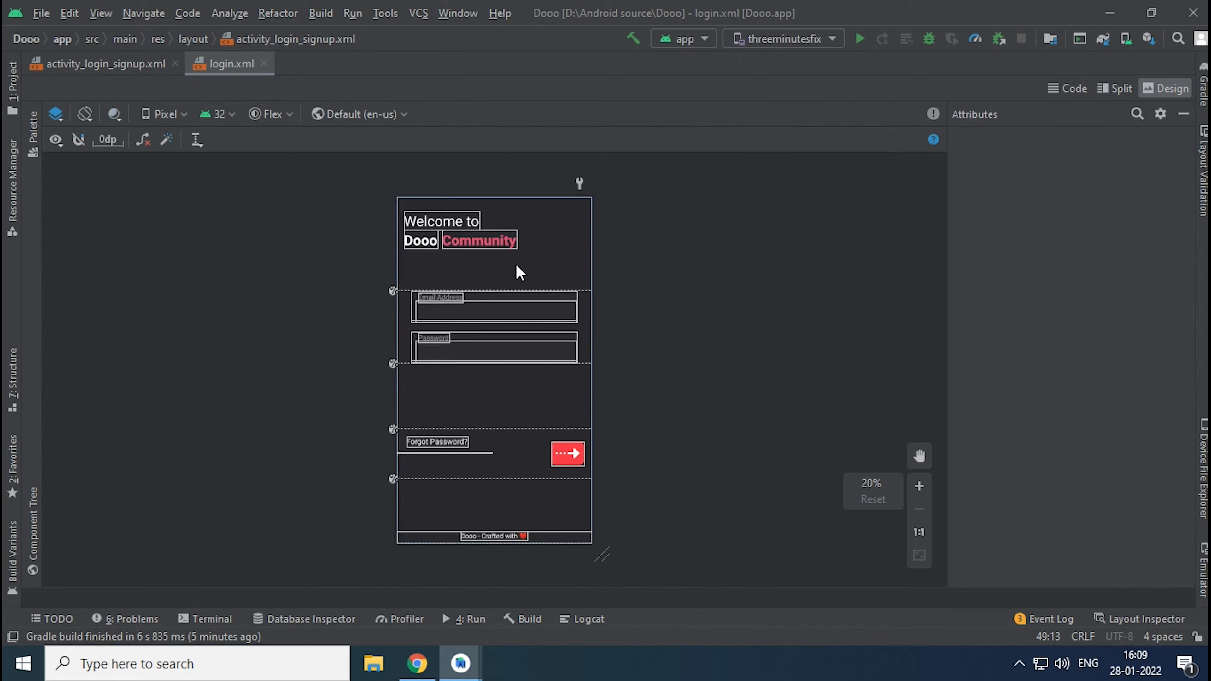
{"action": "left_click", "coordinate": [421, 245]}
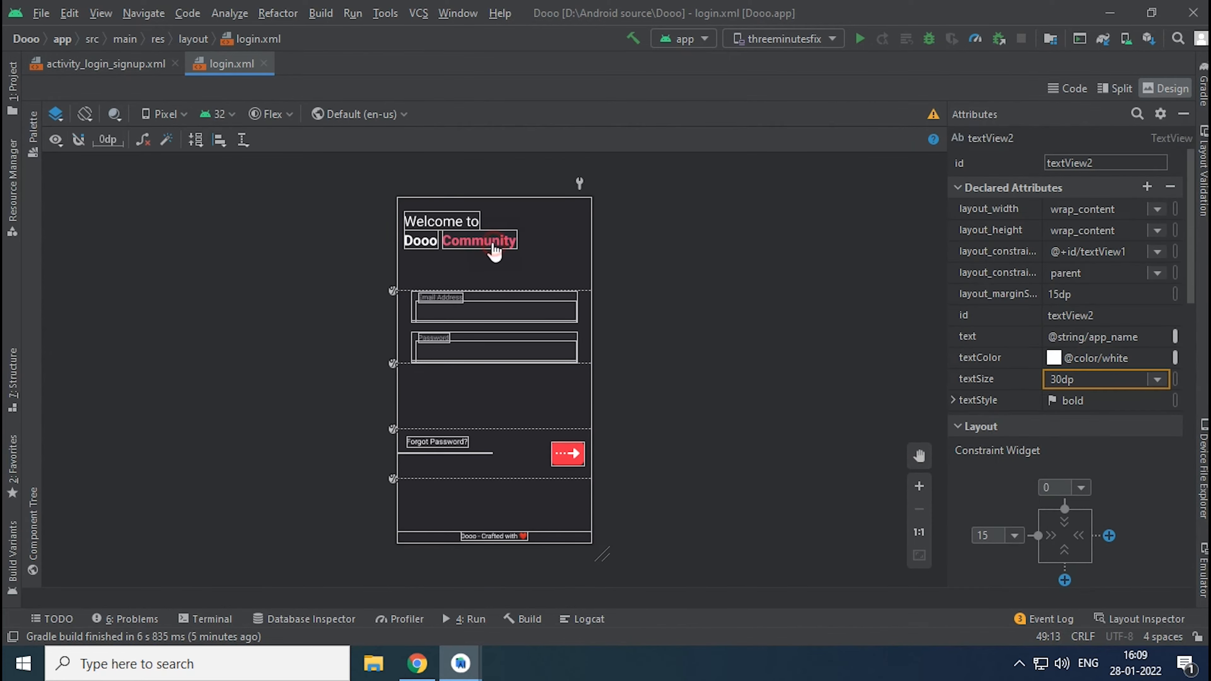
{"action": "left_click", "coordinate": [492, 250]}
{"action": "left_click", "coordinate": [417, 248]}
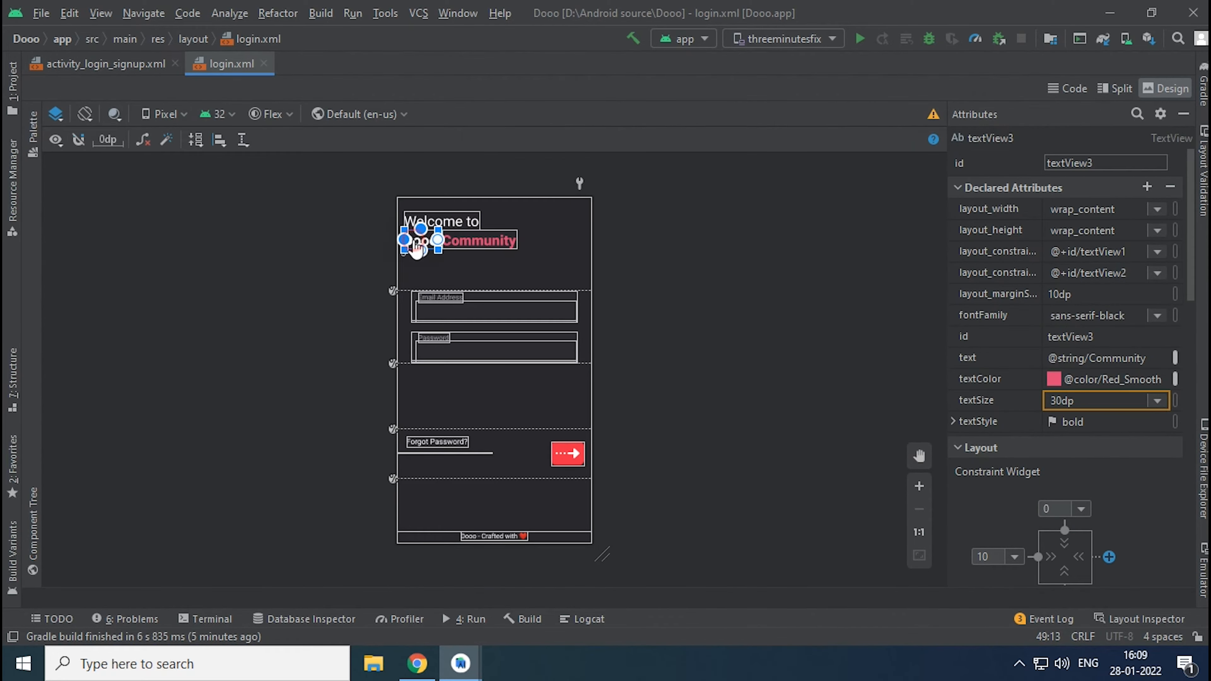